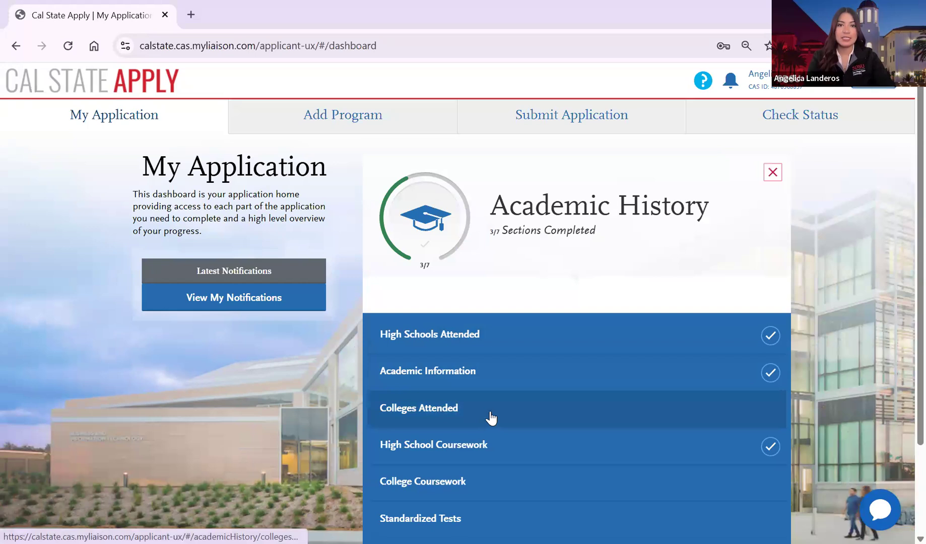
Add a new entry in the Colleges Attended section and choose Southwestern College (CA) as the institution.
click(490, 416)
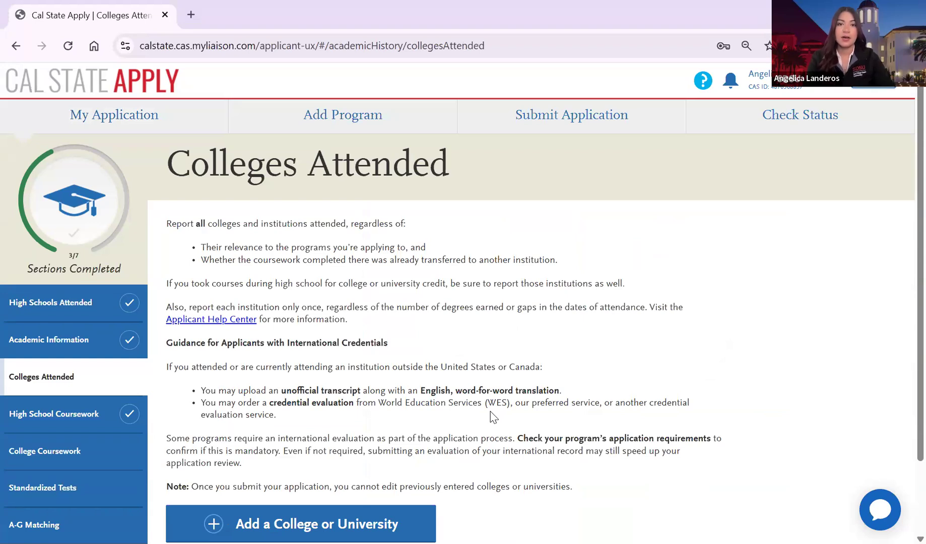
scroll(492, 417, down, 1)
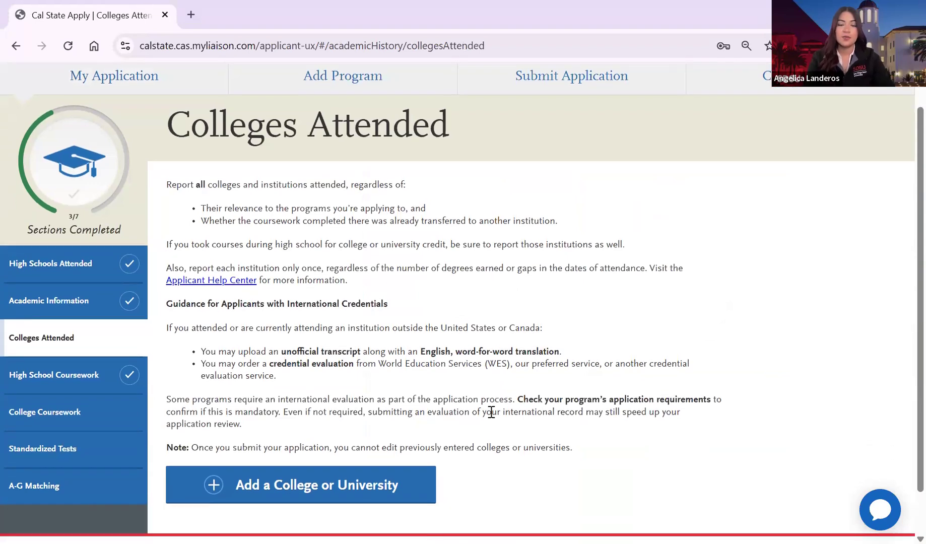
click(346, 482)
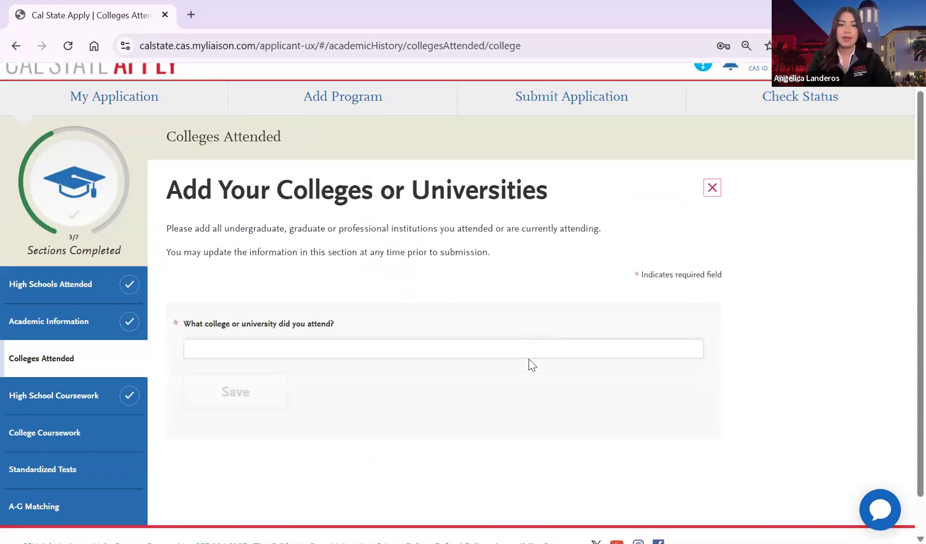
click(468, 334)
text(s)
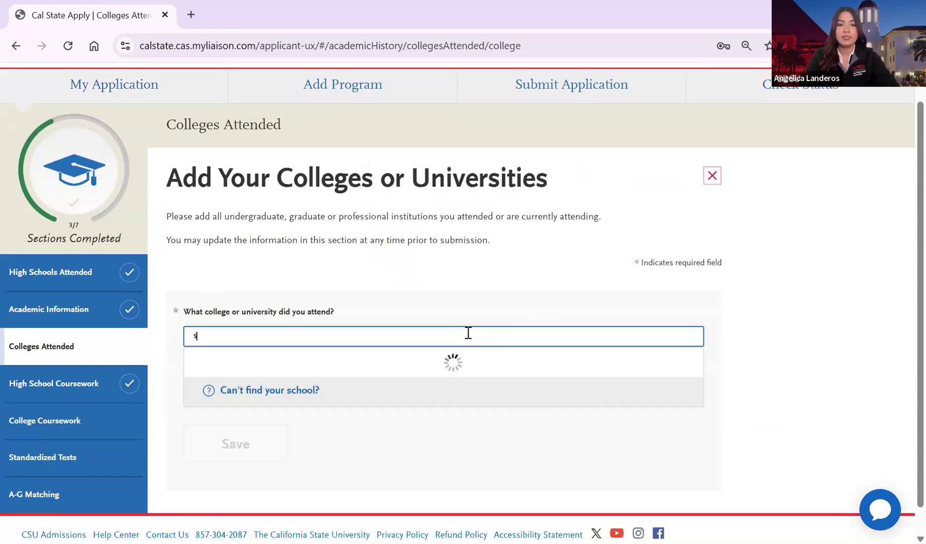
text(outhwestern)
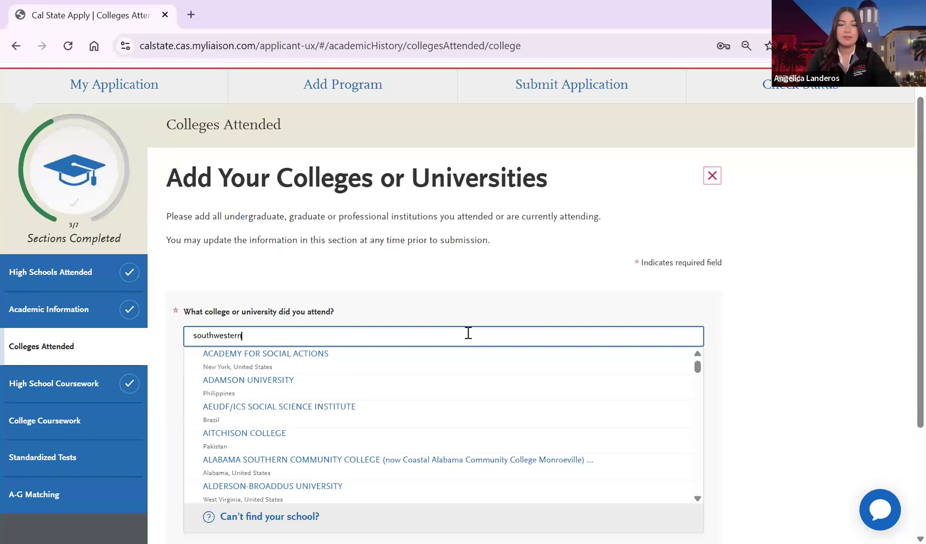
text( college)
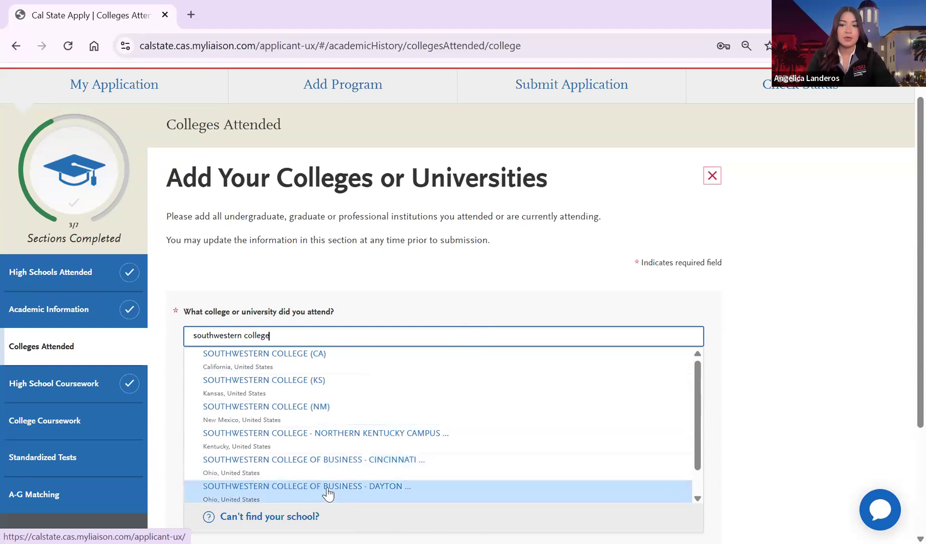
scroll(327, 494, down, 1)
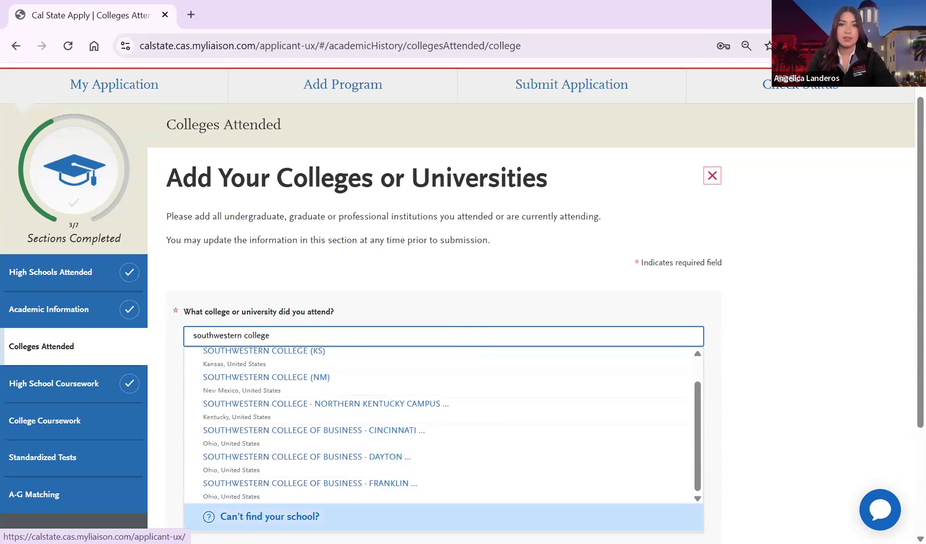
scroll(291, 429, up, 1)
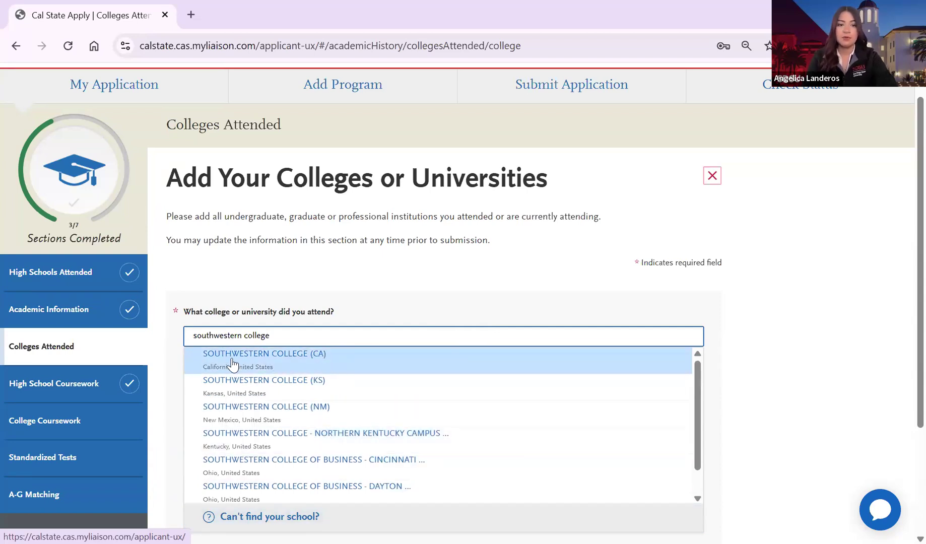
click(304, 360)
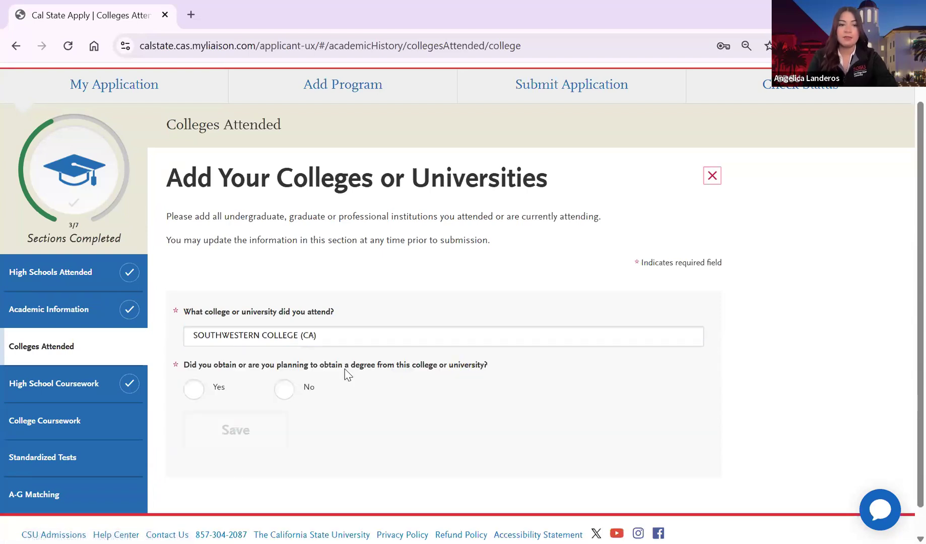
Answer No to the degree question, then specify a Semester term system and In-State Tuition status for the college.
scroll(348, 375, down, 1)
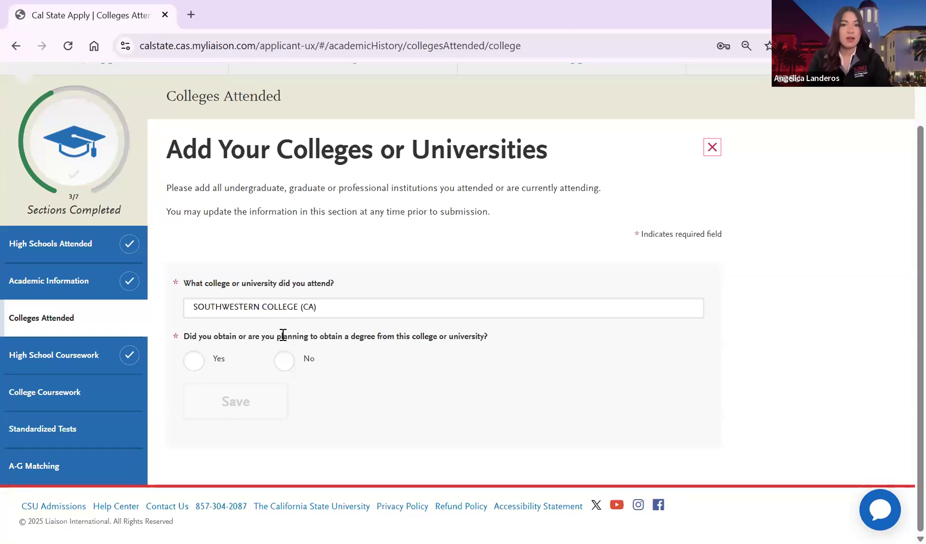
click(283, 362)
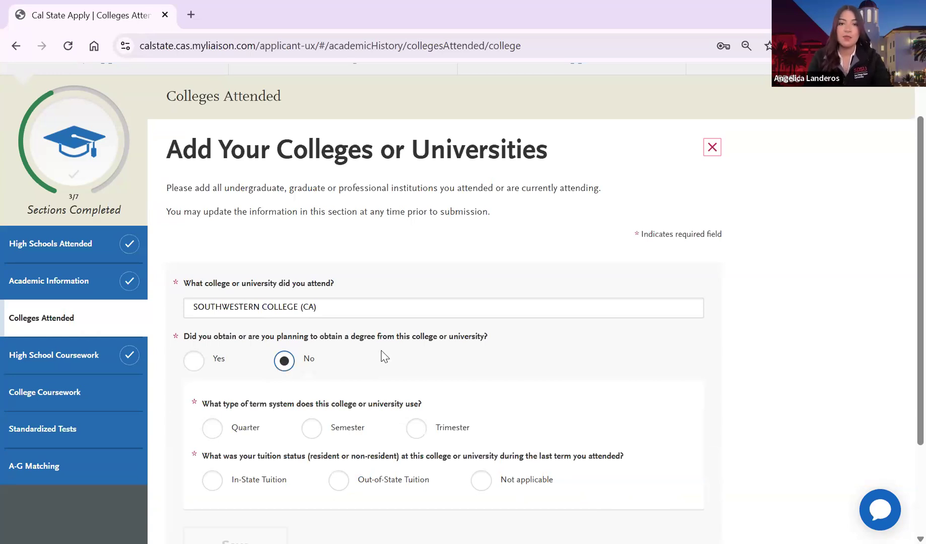
scroll(383, 357, down, 2)
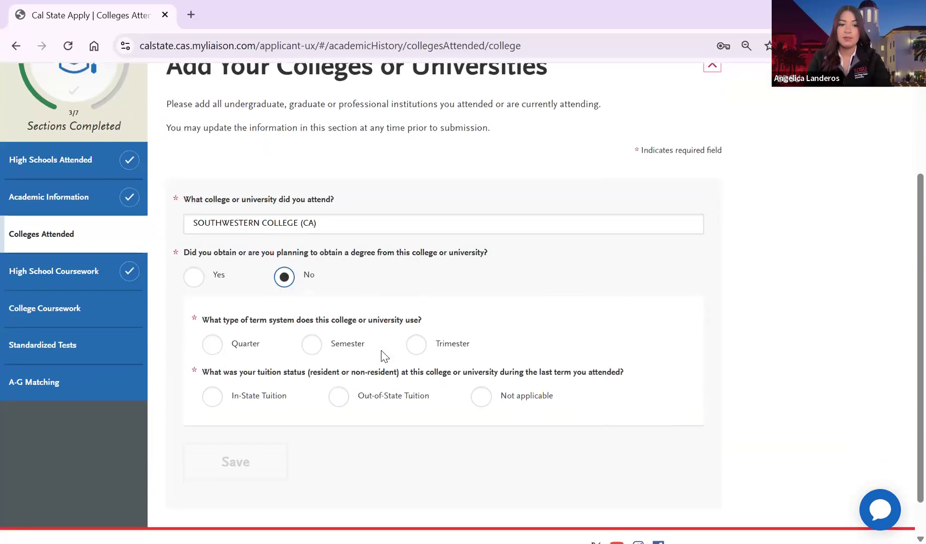
scroll(384, 356, down, 1)
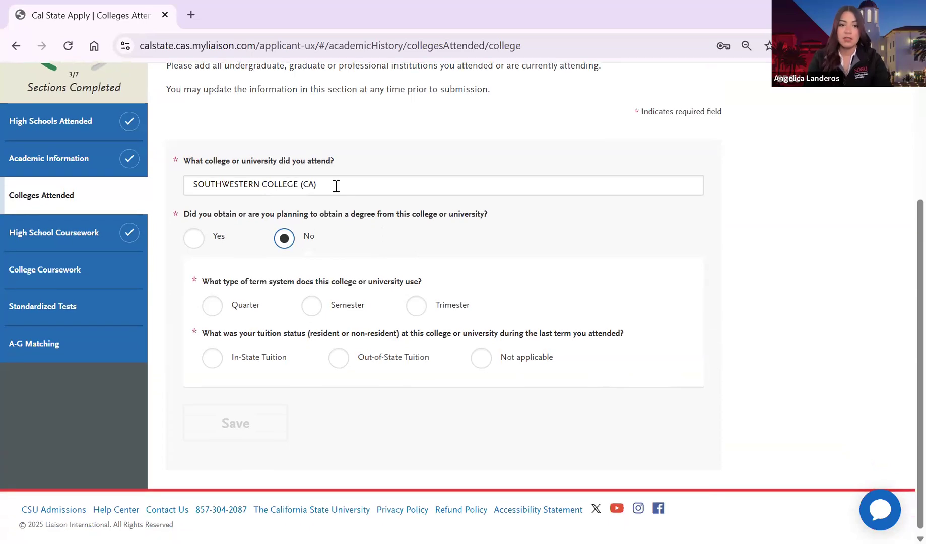
click(312, 307)
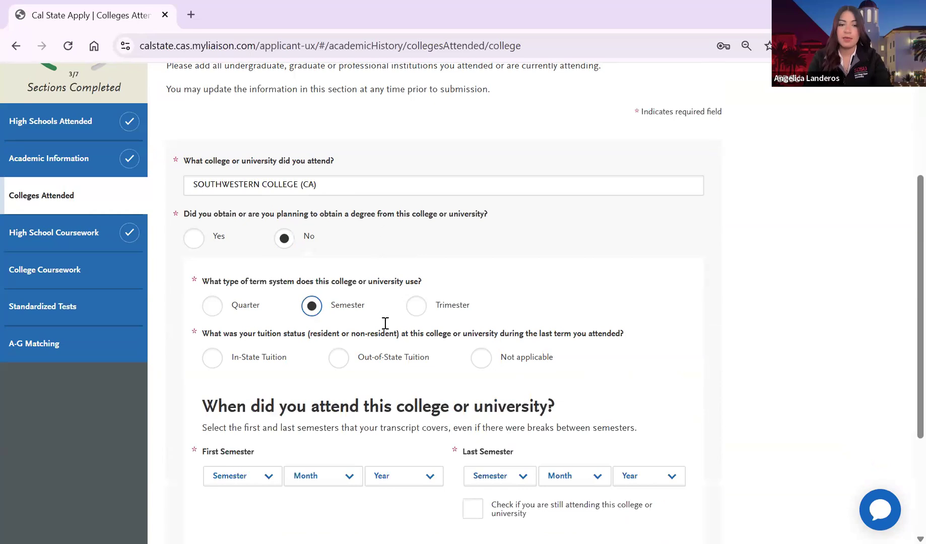
scroll(385, 323, down, 1)
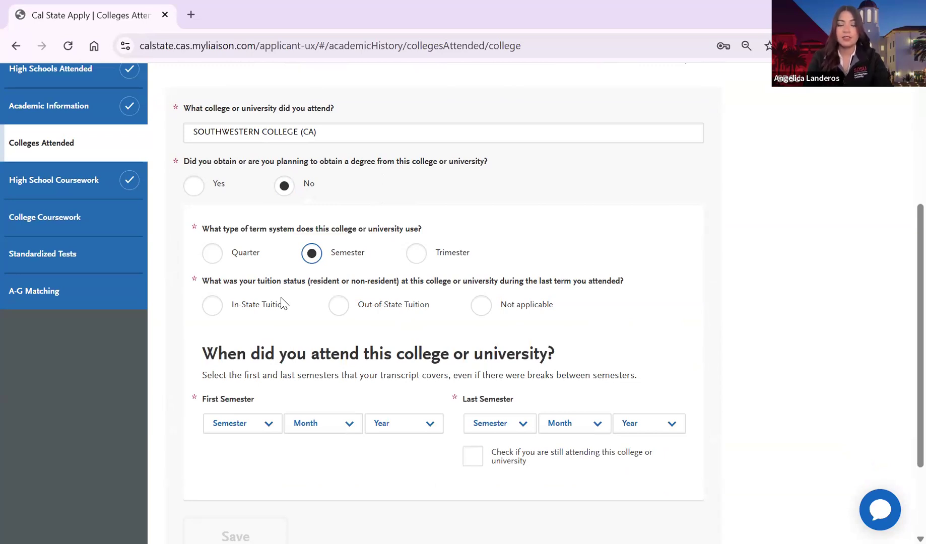
click(212, 305)
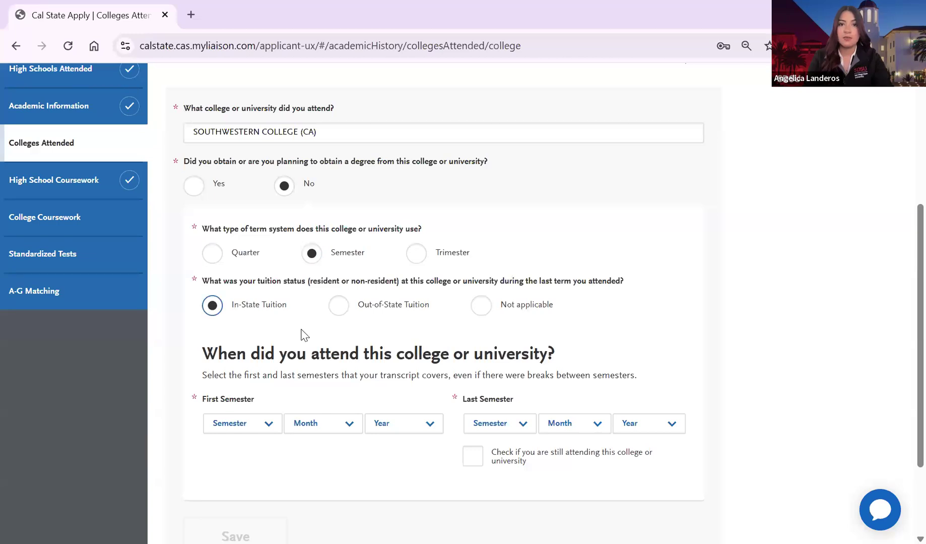
Set the first semester of attendance to Fall, August 2024.
scroll(301, 331, down, 1)
scroll(302, 332, down, 1)
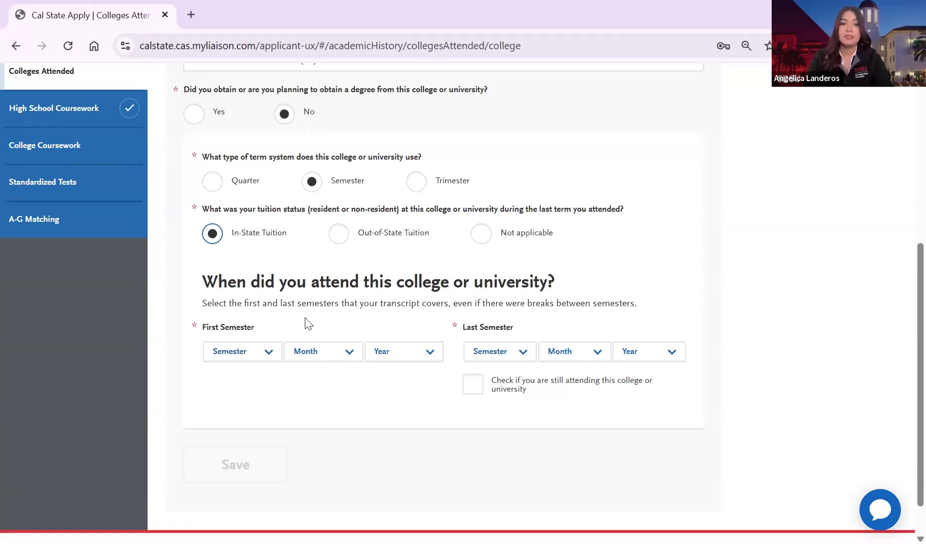
click(242, 351)
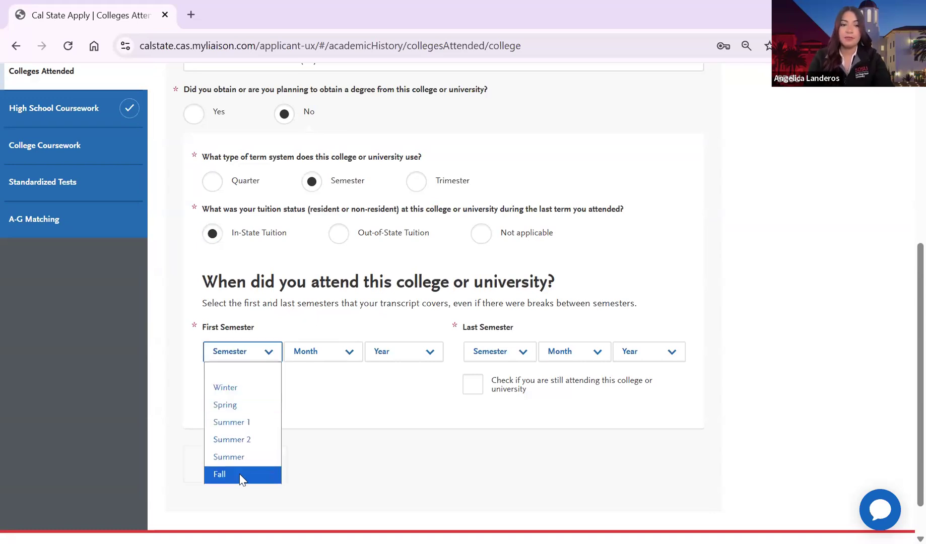
click(332, 356)
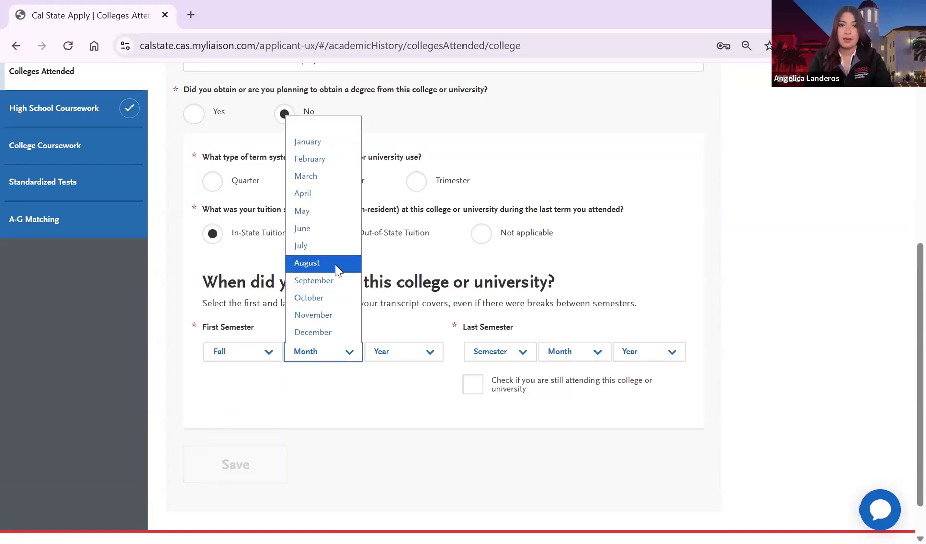
click(336, 265)
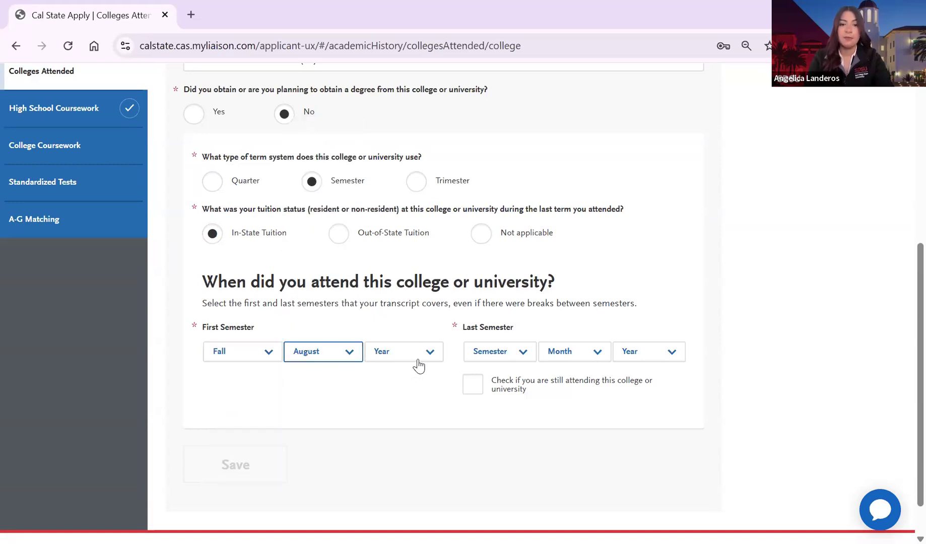
click(418, 364)
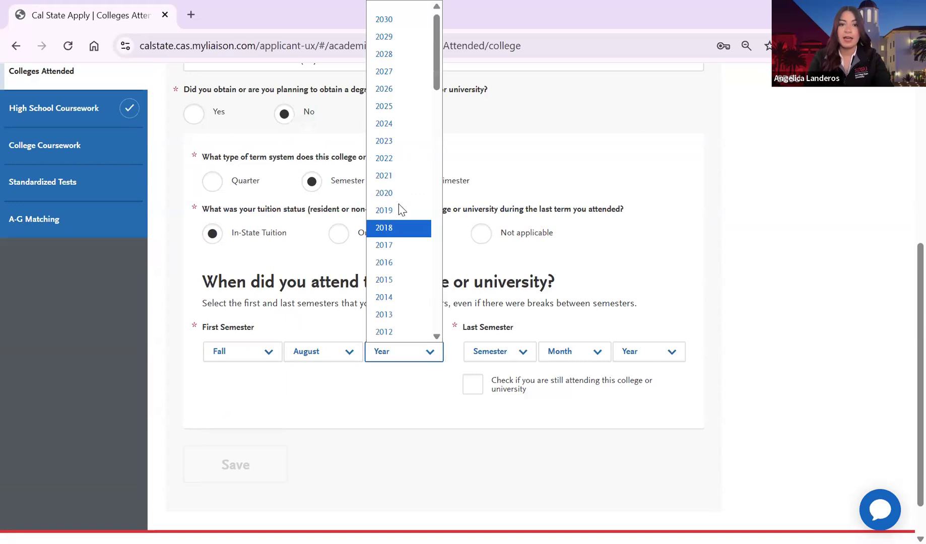
click(389, 126)
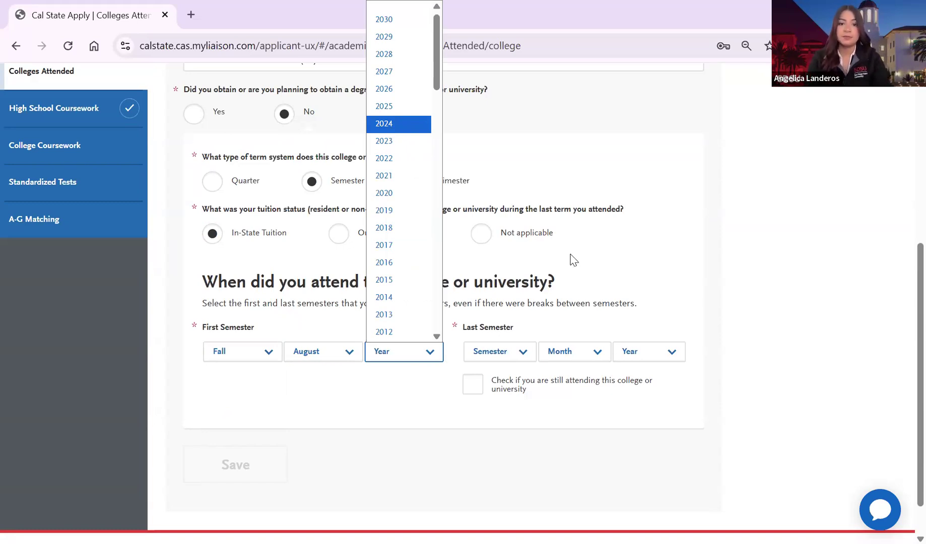
Set the last semester of attendance to Fall, December 2024.
click(513, 357)
click(489, 475)
click(589, 353)
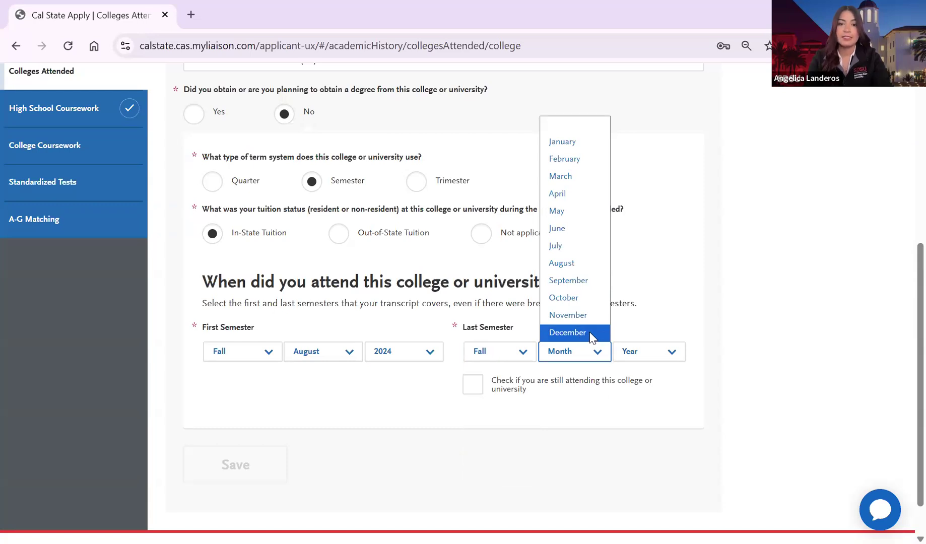
click(590, 333)
click(648, 352)
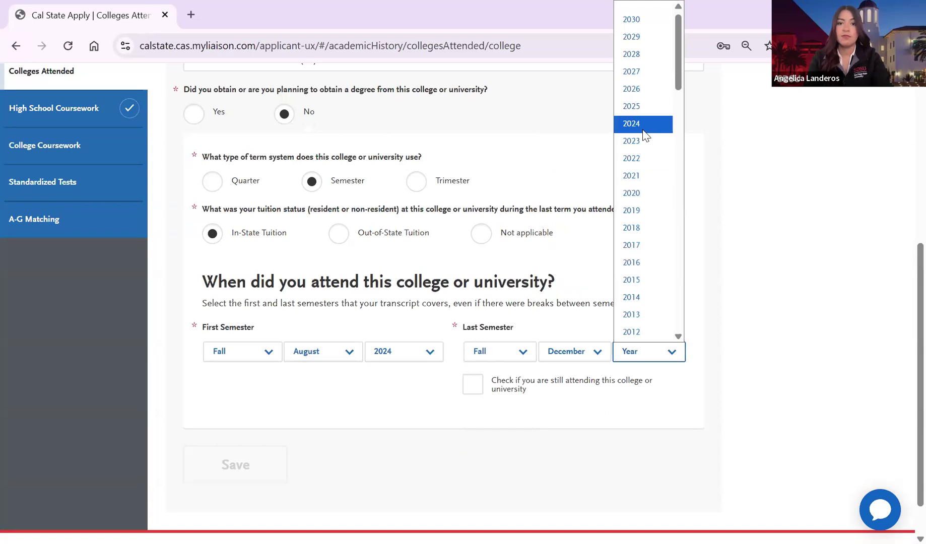
click(644, 130)
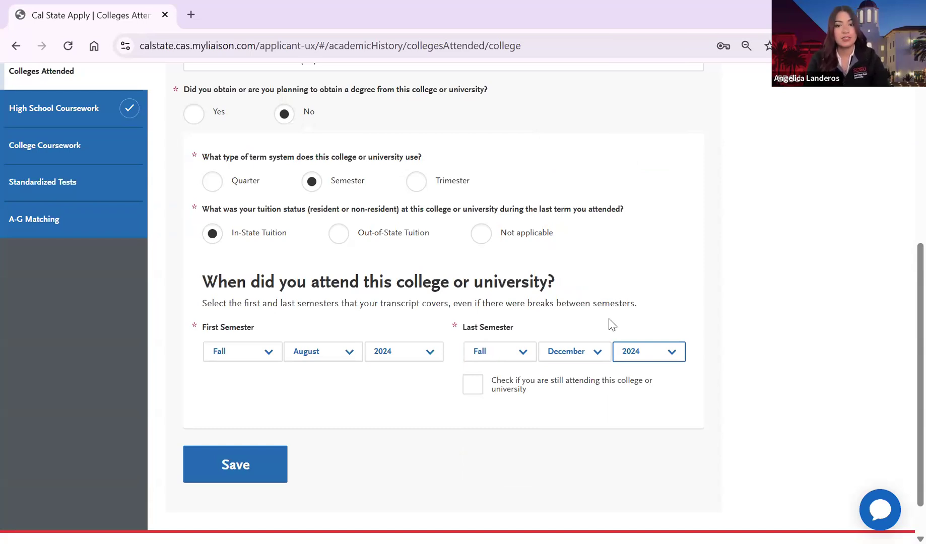
Mark the college as still being attended and save the college entry.
click(477, 385)
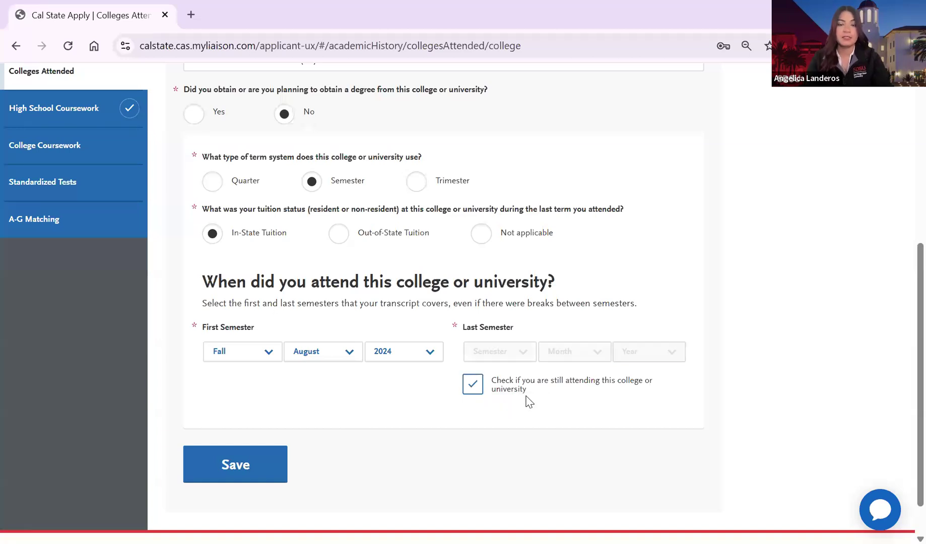
click(234, 466)
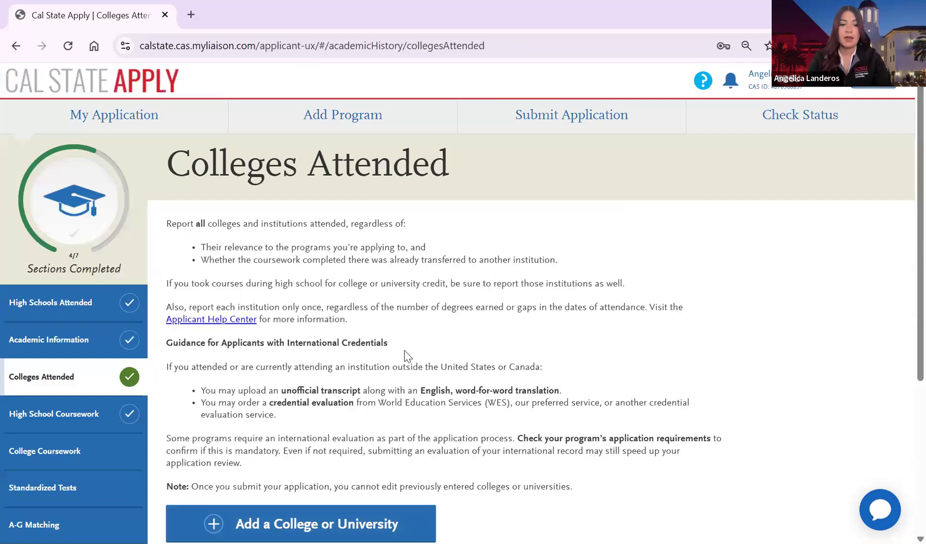
scroll(407, 355, down, 4)
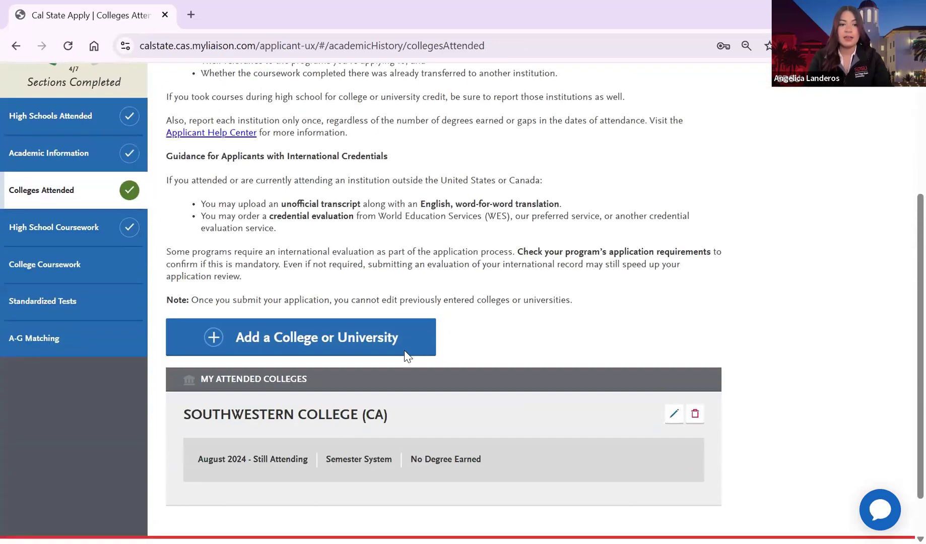
Open the College Coursework section, go through its instructions and start the transcript for Southwestern College (CA).
click(89, 267)
scroll(361, 338, down, 1)
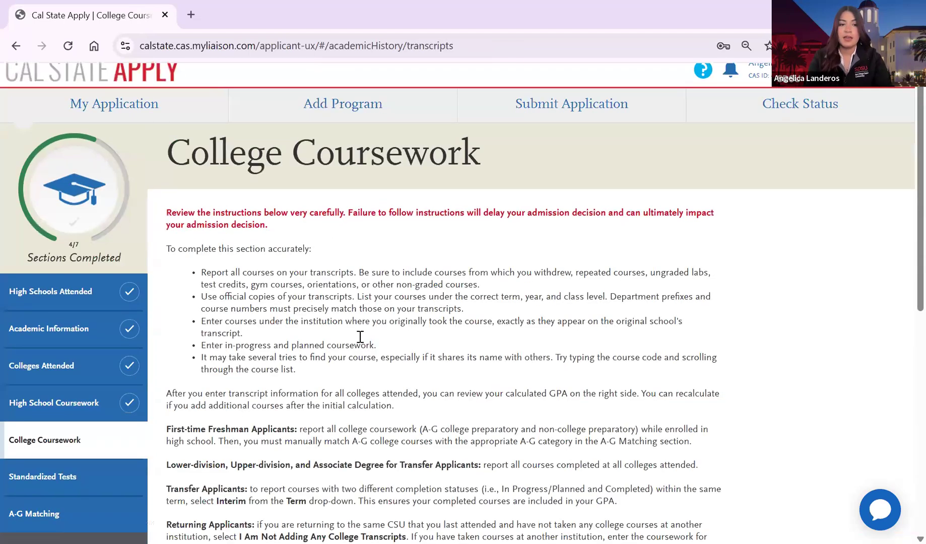
scroll(361, 341, down, 1)
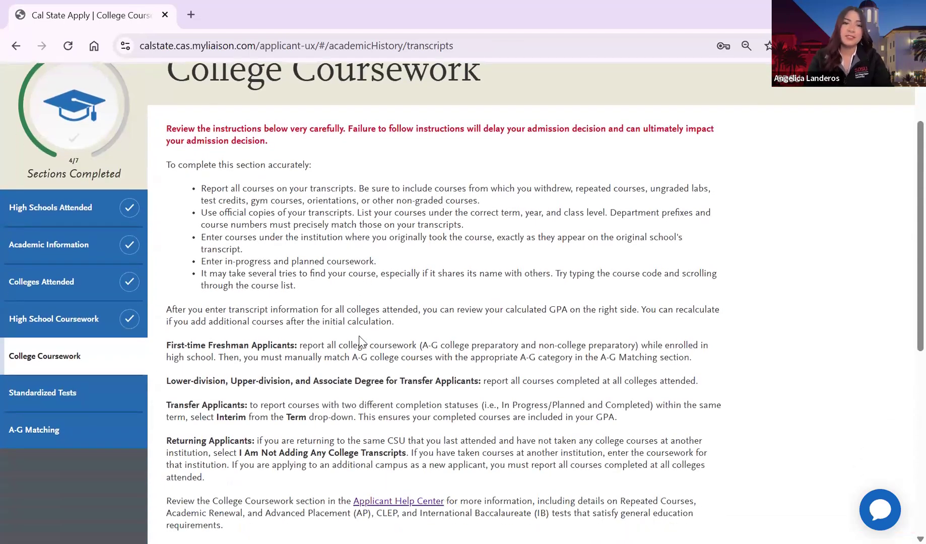
scroll(602, 152, down, 1)
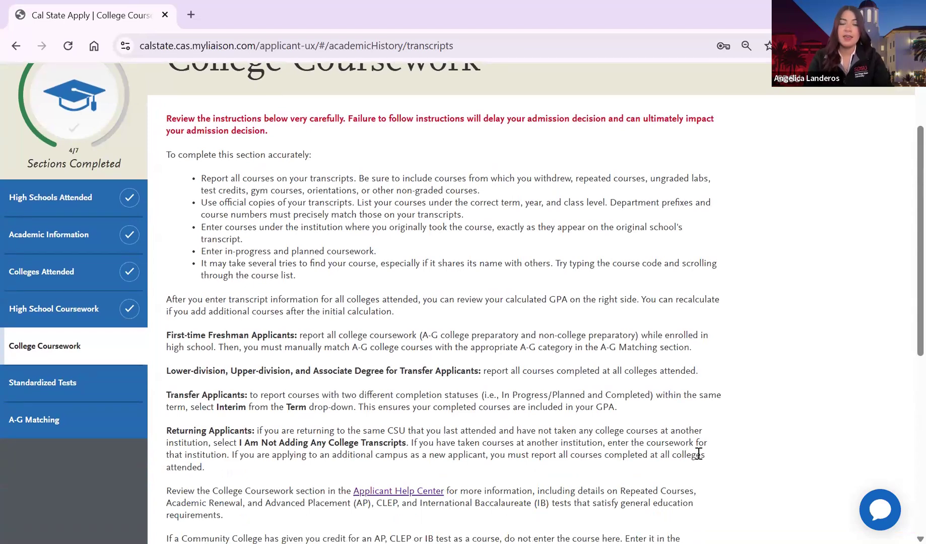
scroll(699, 454, down, 1)
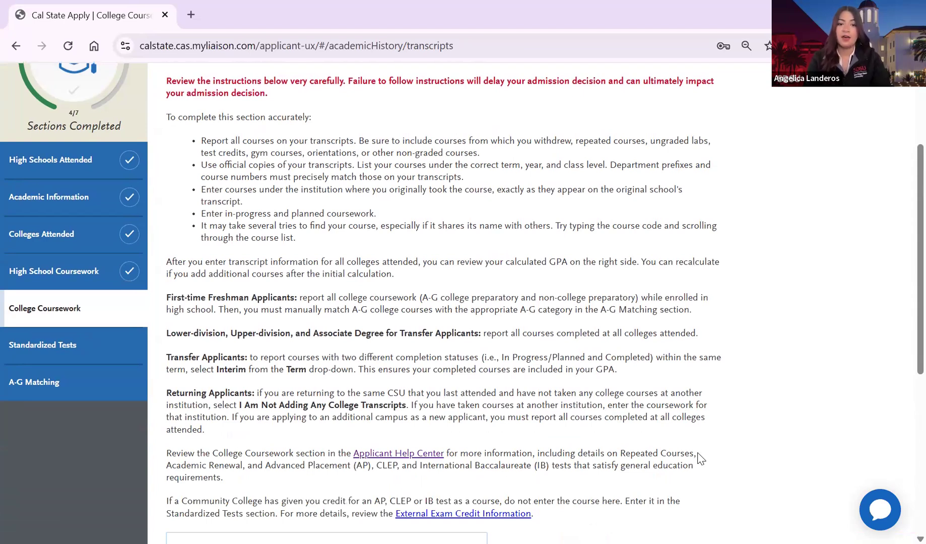
scroll(701, 458, down, 1)
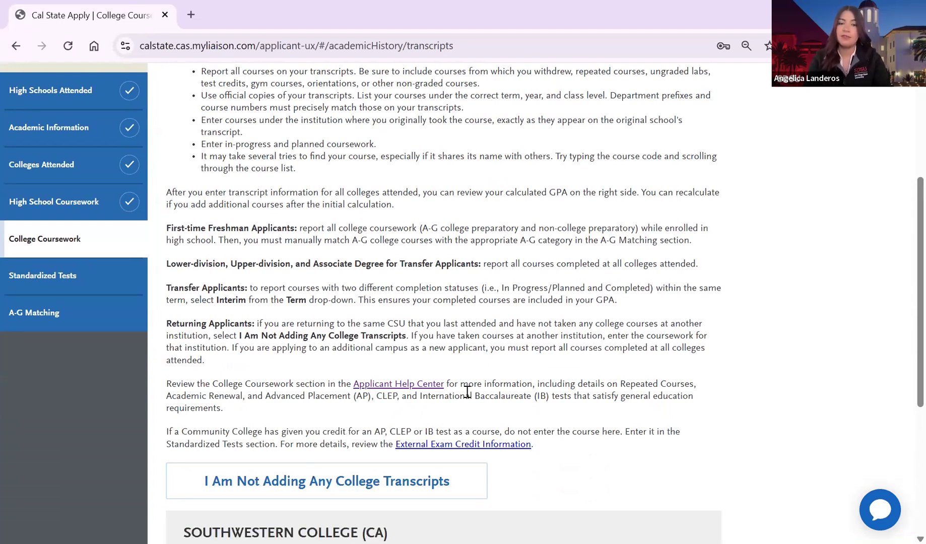
scroll(467, 392, down, 2)
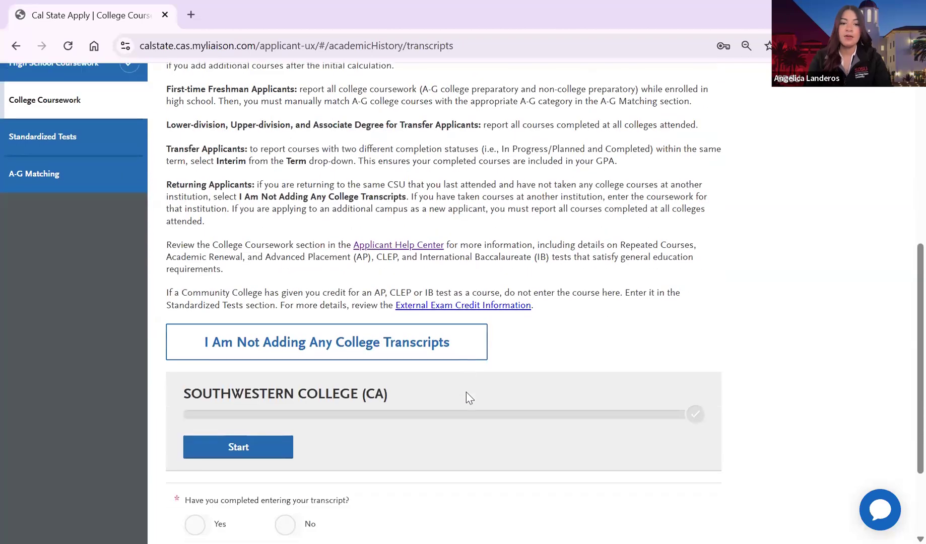
click(191, 445)
scroll(465, 346, down, 2)
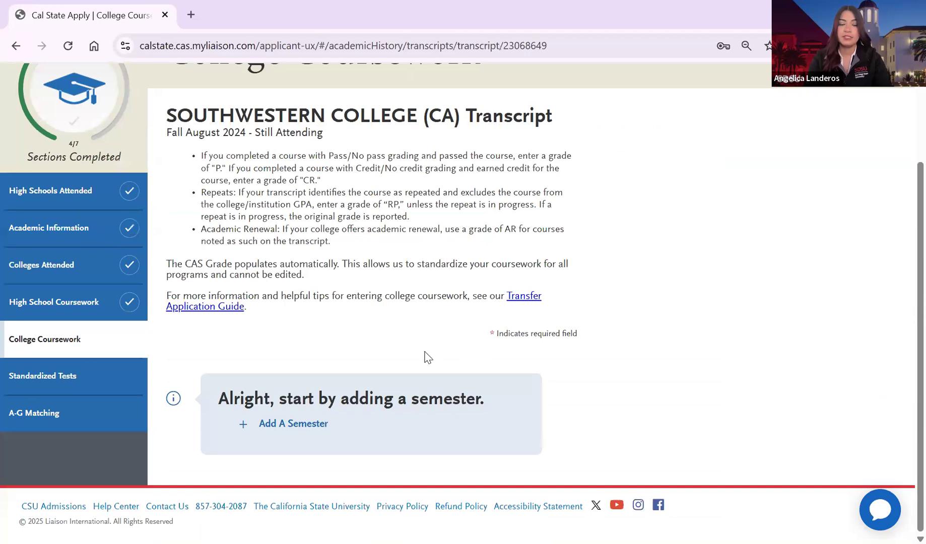
Add a Fall 2024 semester with completion status Completed to the Southwestern College (CA) transcript and save it.
click(301, 428)
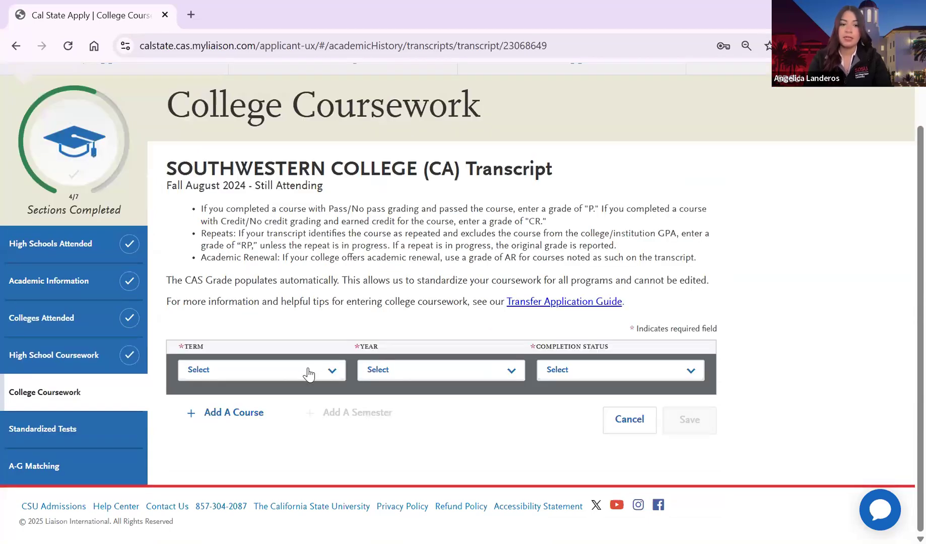
click(309, 376)
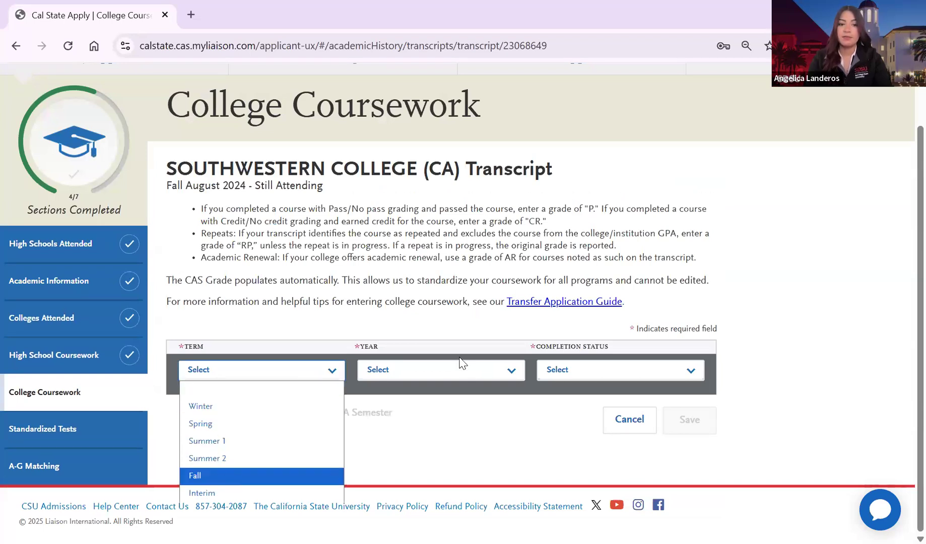
click(443, 380)
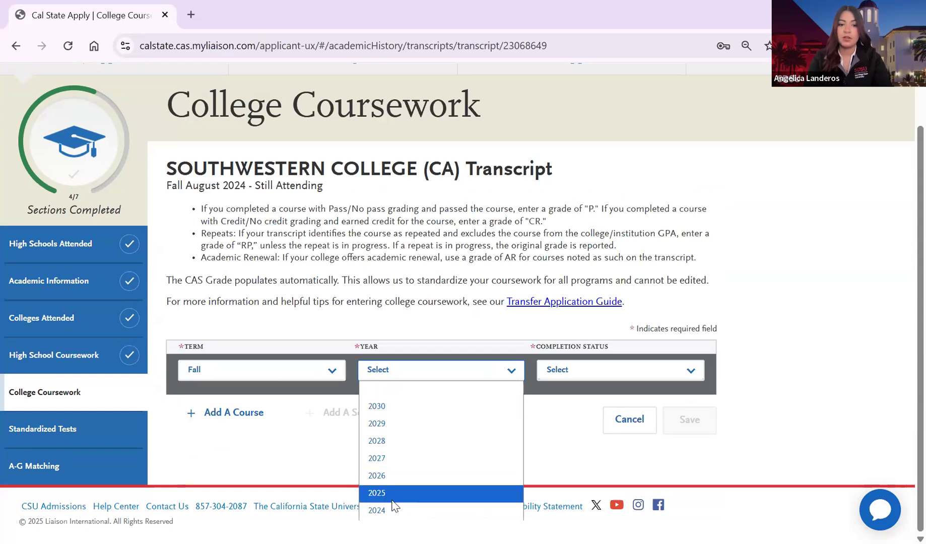
click(391, 511)
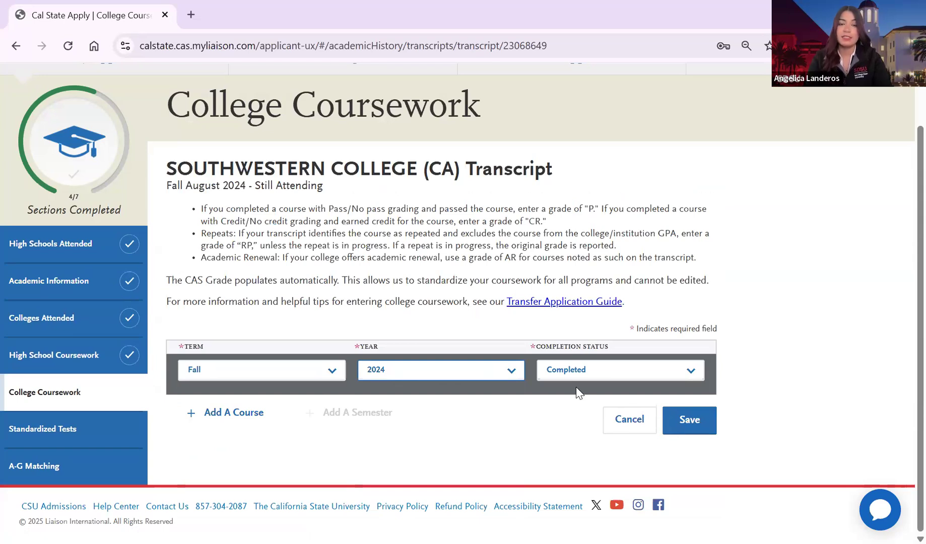
click(692, 422)
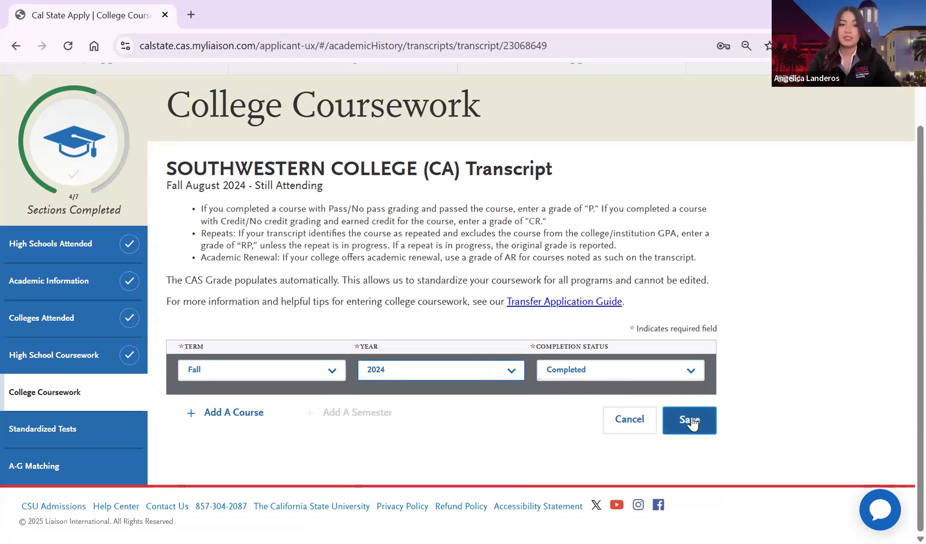
click(692, 422)
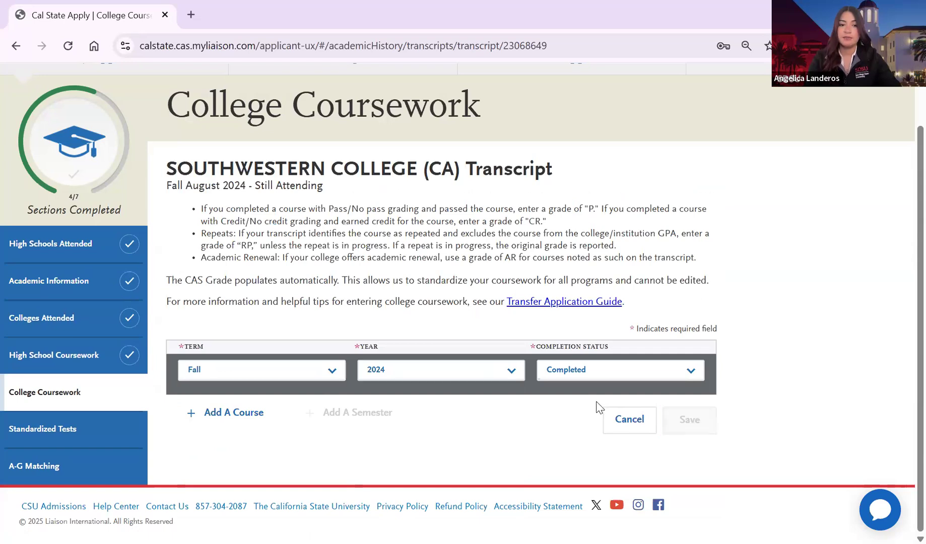
Add the course MATH119 Elementary Statistics with grade A to the Fall 2024 semester and save it.
scroll(598, 407, down, 2)
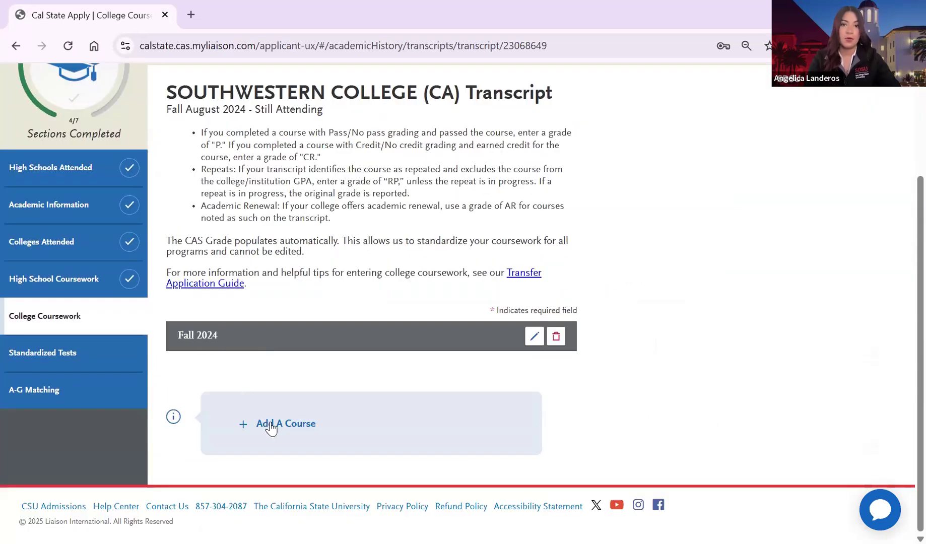
click(275, 426)
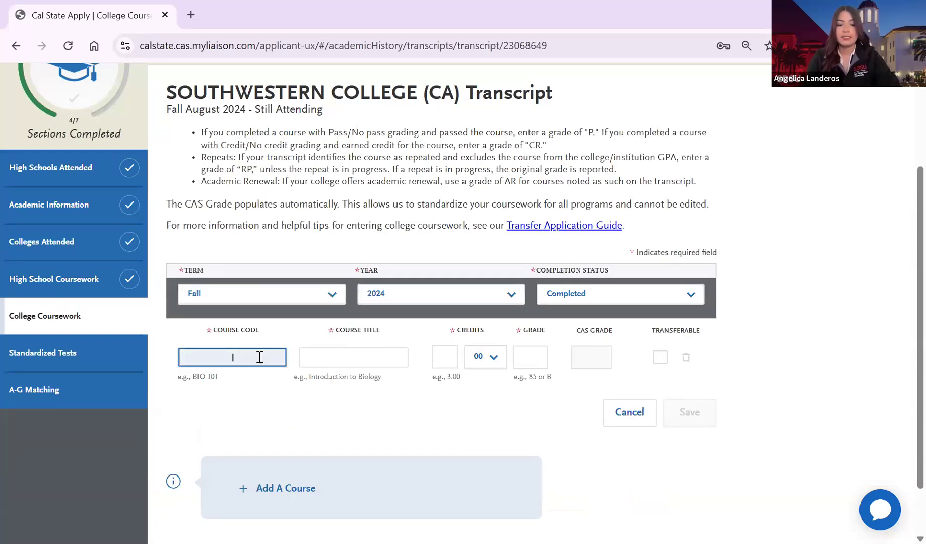
text(math)
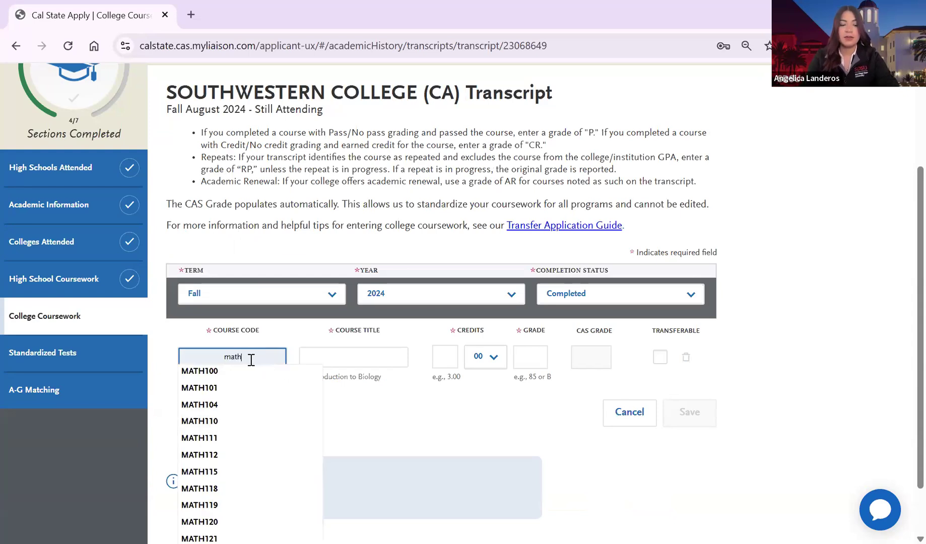
click(251, 503)
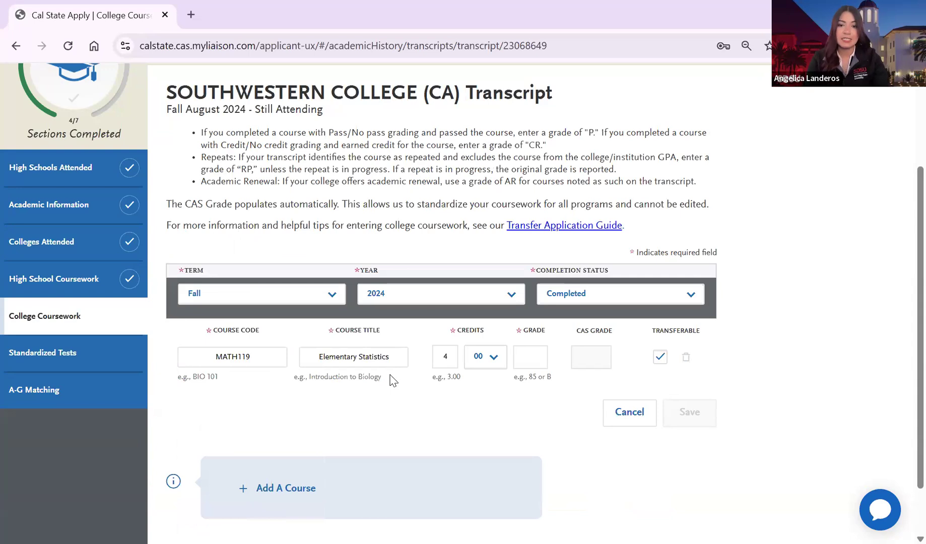
click(539, 359)
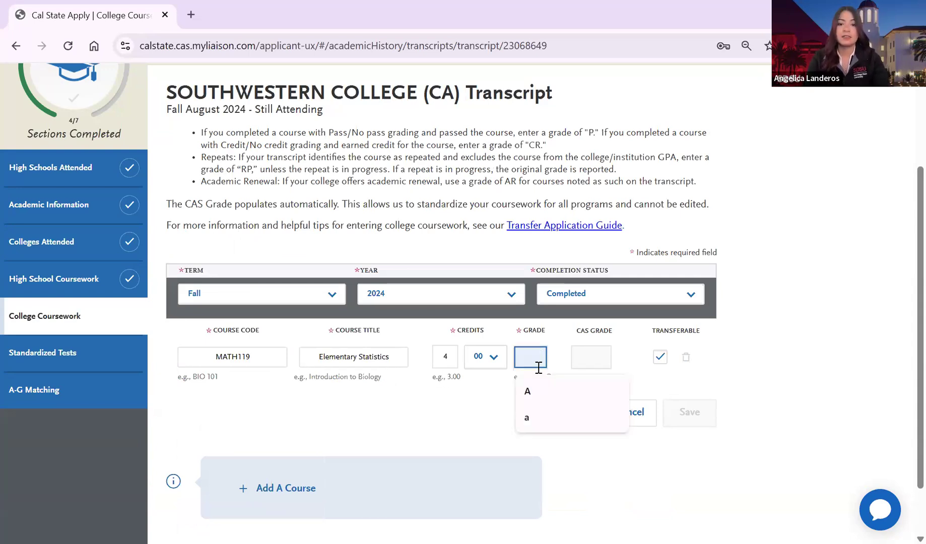
click(533, 392)
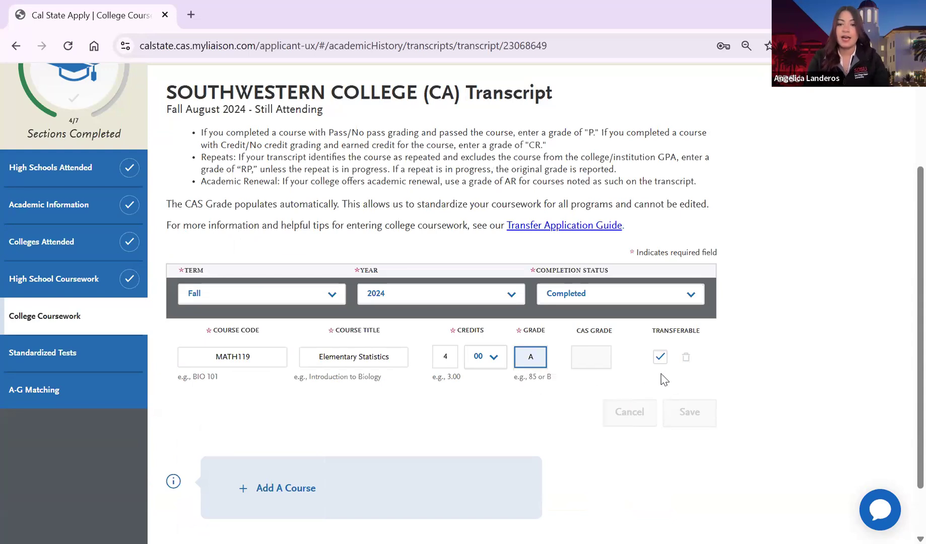
click(692, 421)
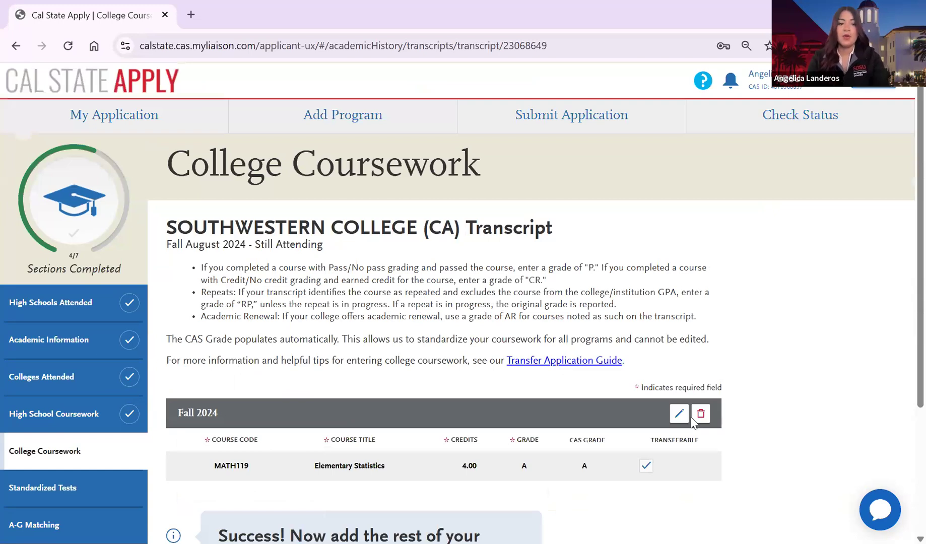
Add a second semester for Spring 2026 with completion status In Progress/Planned and save it.
scroll(692, 421, down, 4)
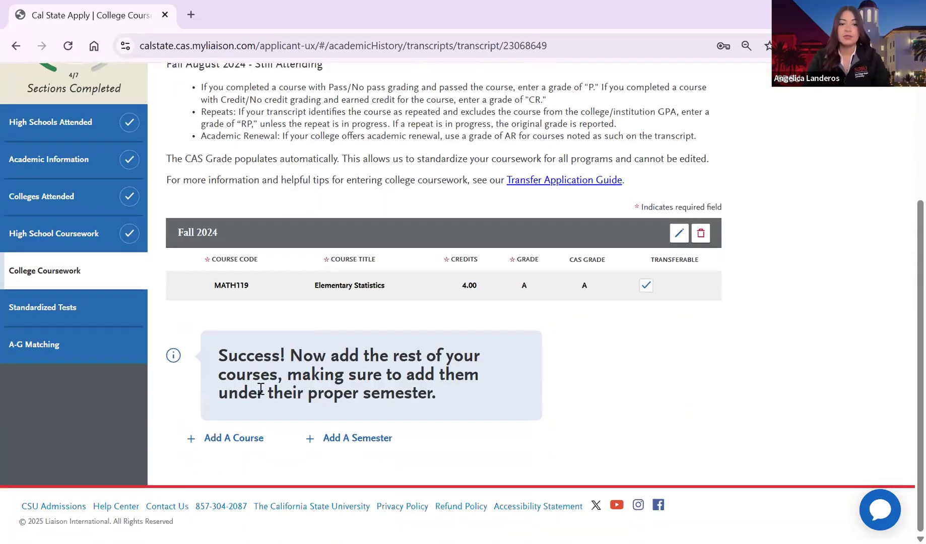
click(344, 439)
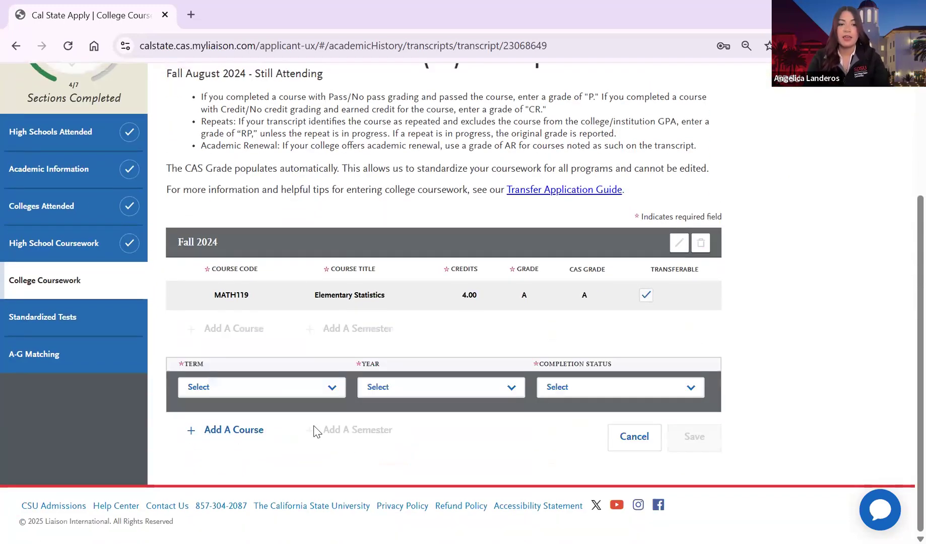
click(256, 398)
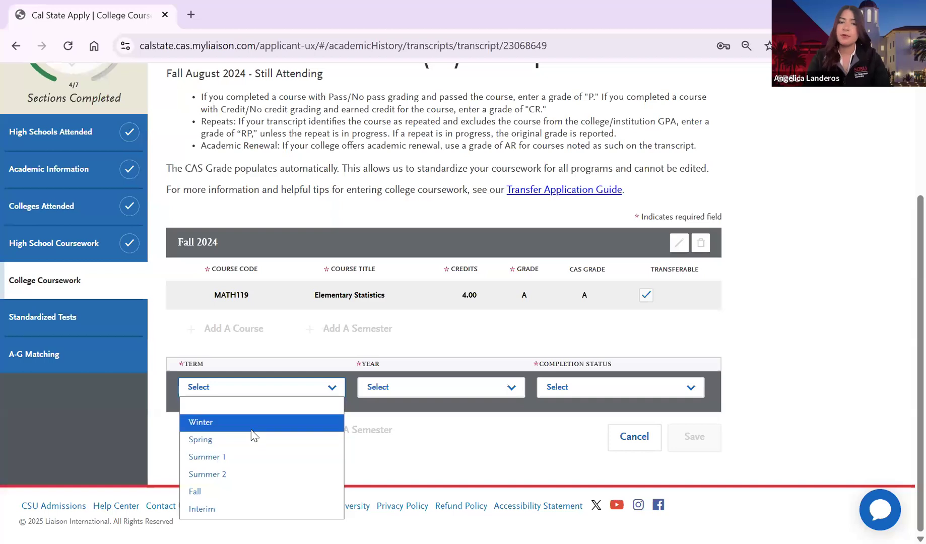
click(251, 439)
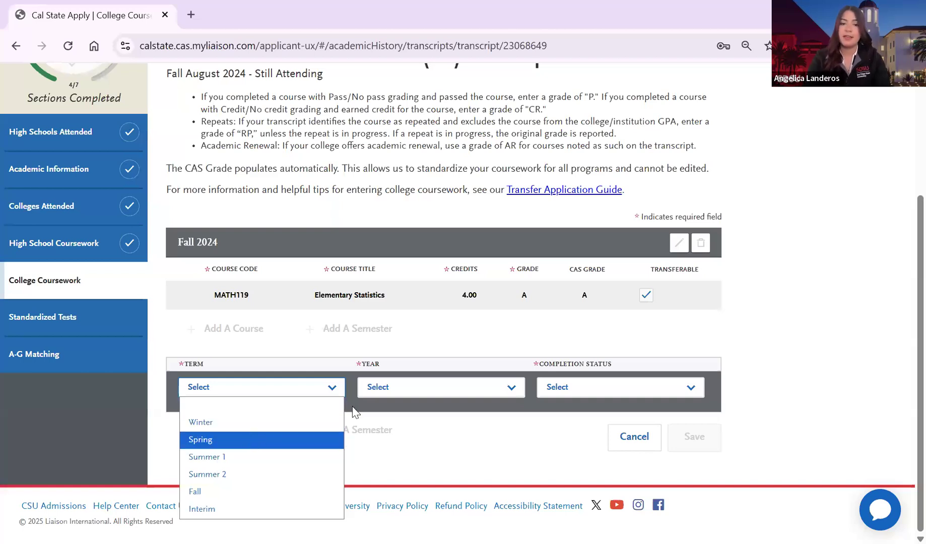
click(408, 397)
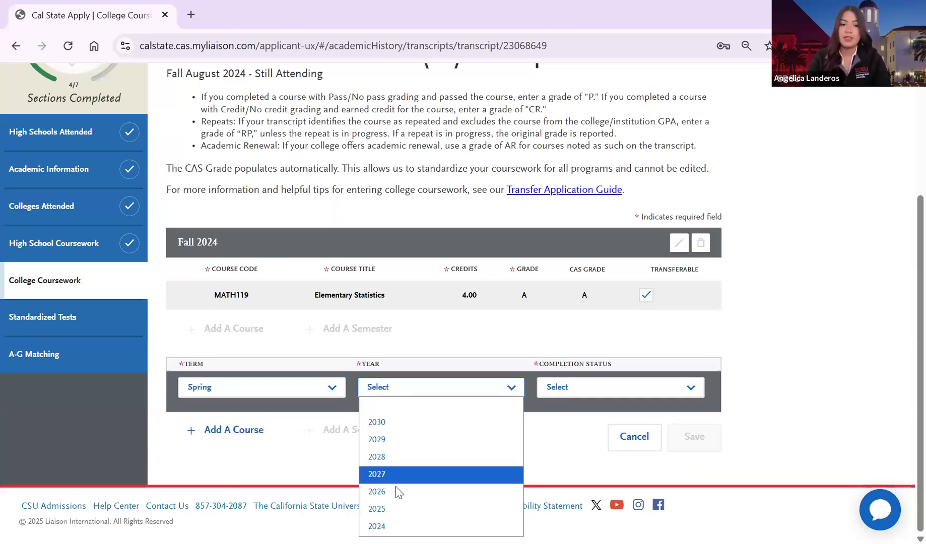
key(Return)
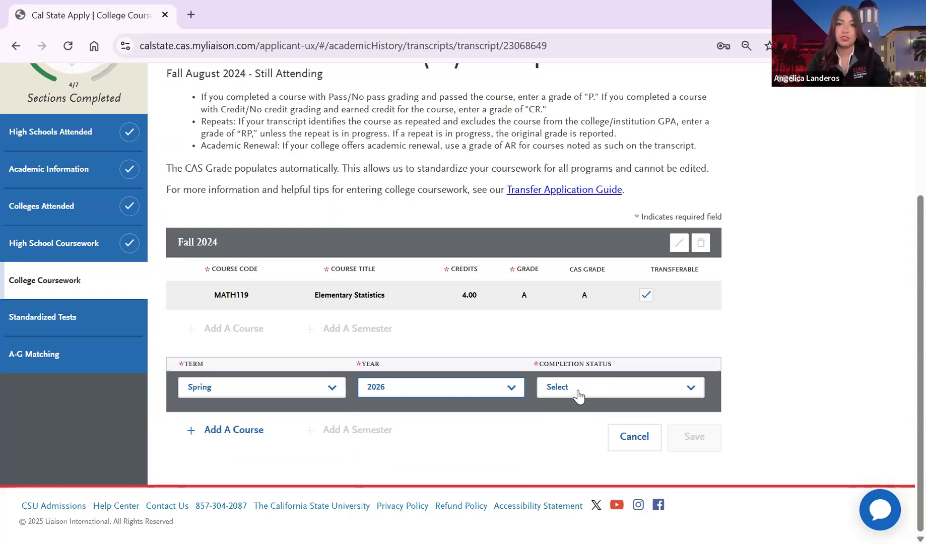
click(580, 392)
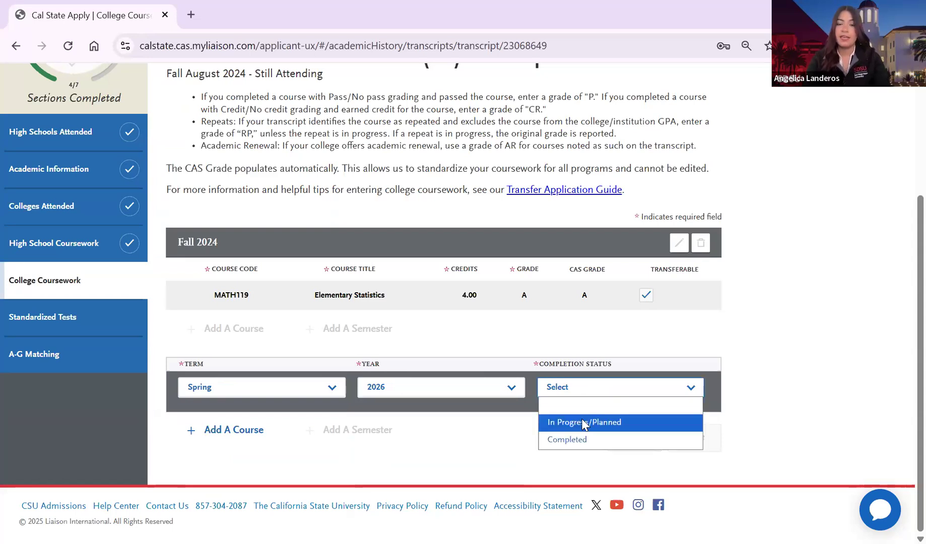
click(583, 424)
click(698, 437)
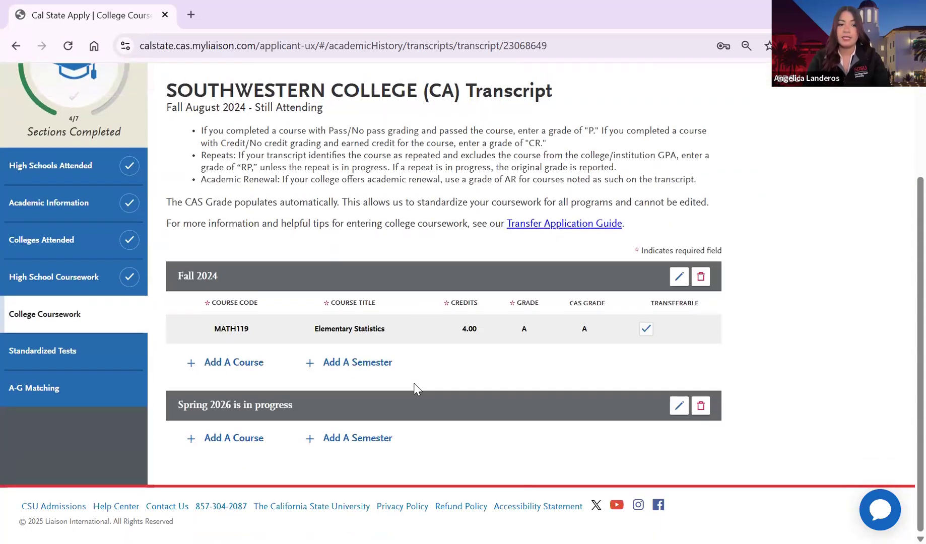
Add the course BIOL100 Principles of Biology to the Spring 2026 semester and save it.
click(235, 439)
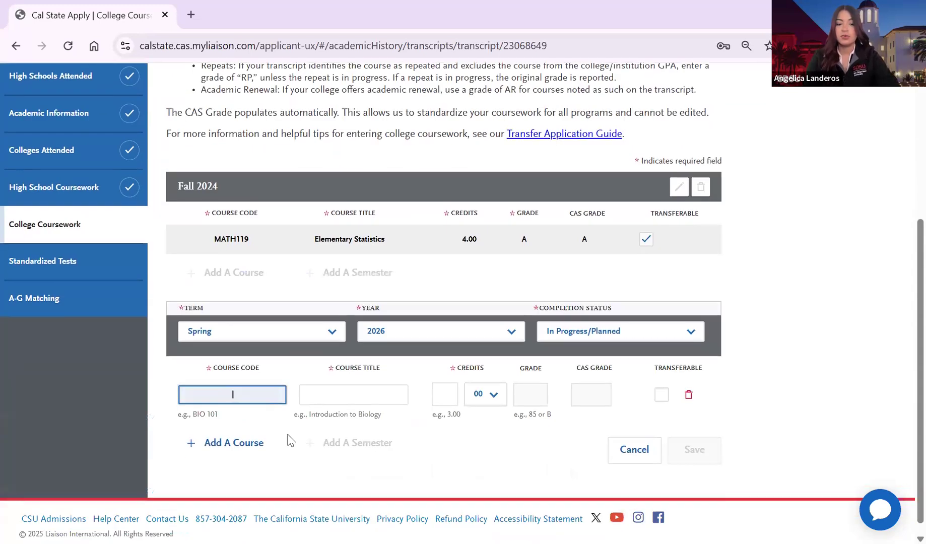
text(bio)
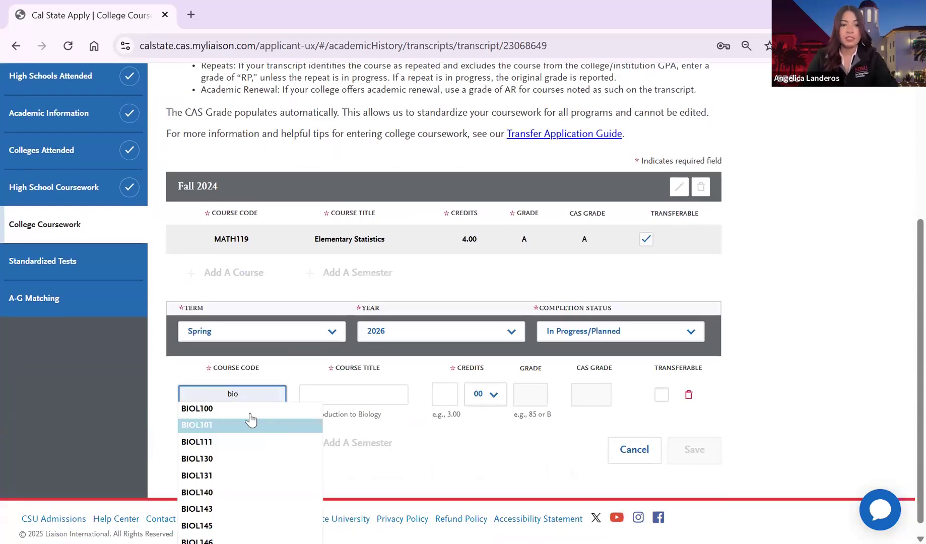
click(250, 409)
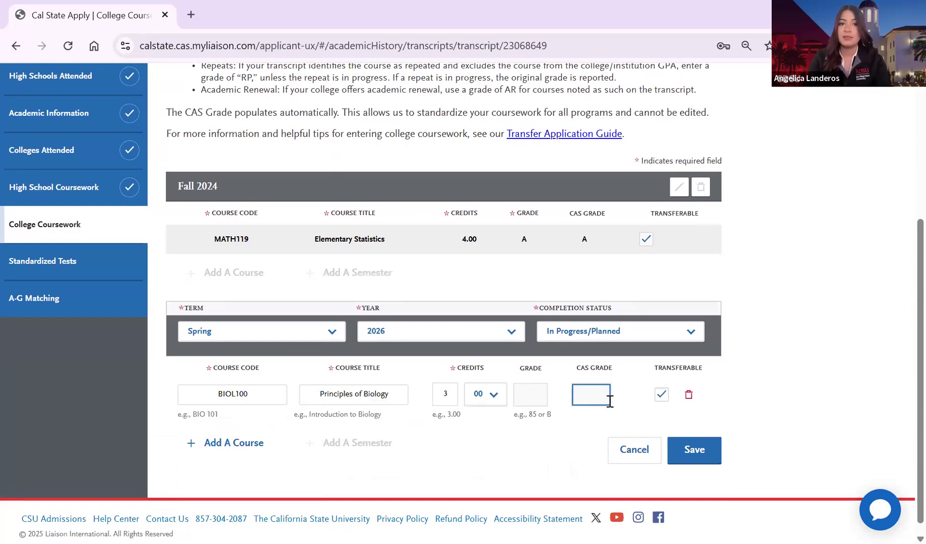
click(698, 448)
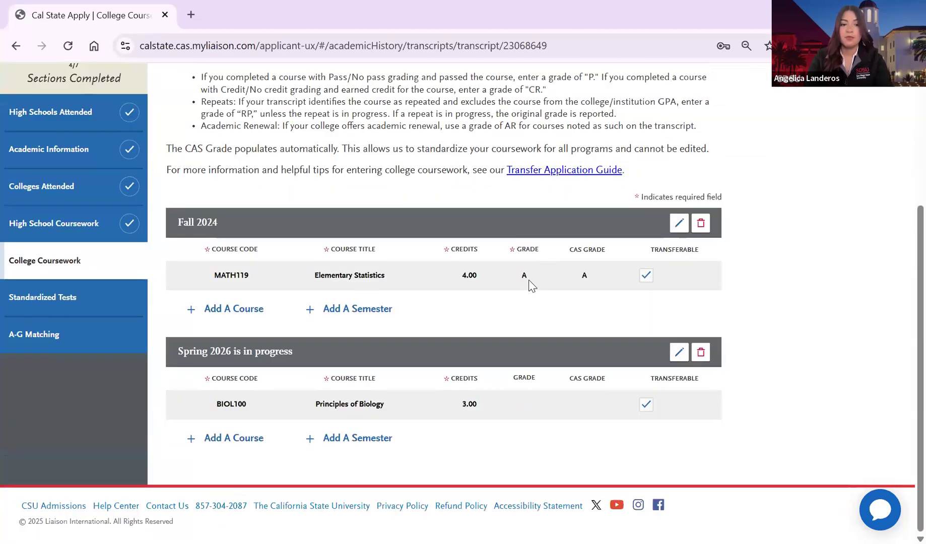
Return to the College Coursework overview, confirm that transcript entry is completed with Yes, and save the transcript.
click(128, 267)
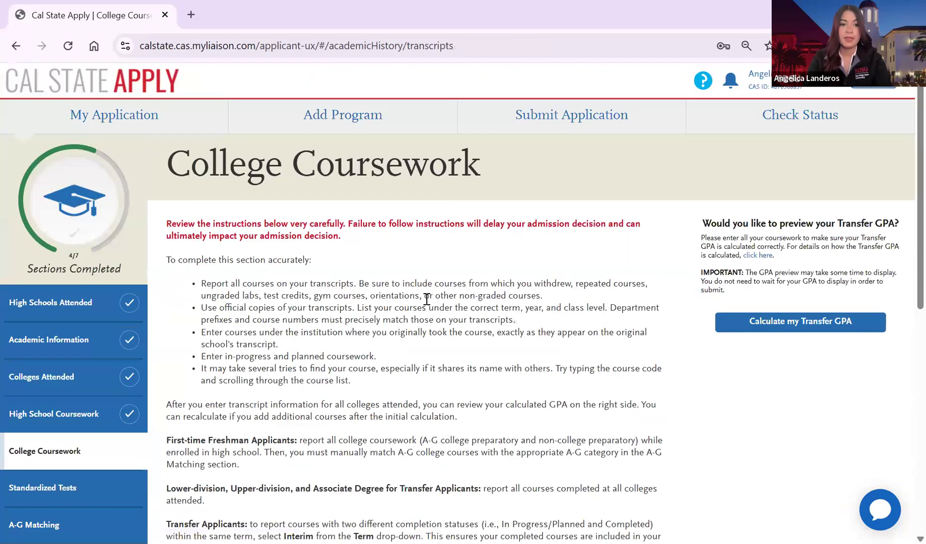
scroll(436, 316, down, 4)
scroll(436, 316, down, 4)
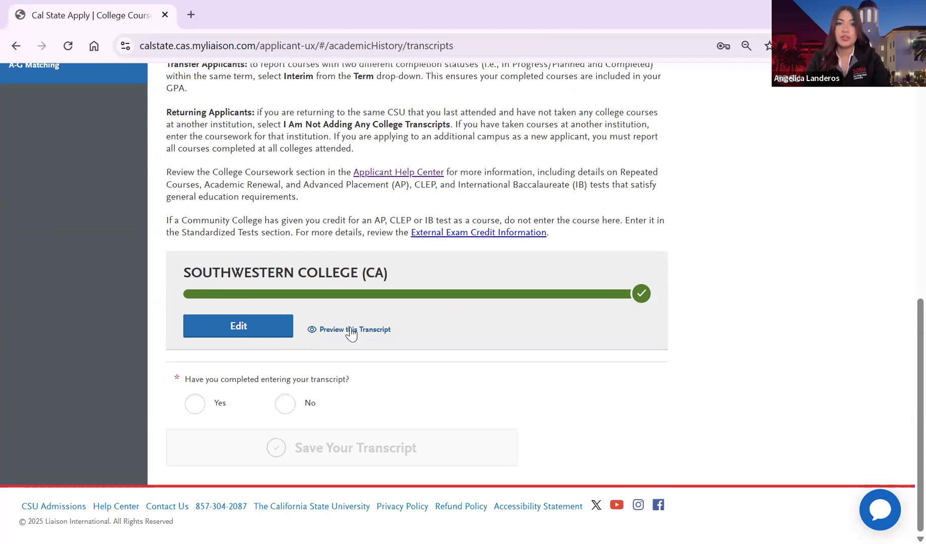
click(196, 406)
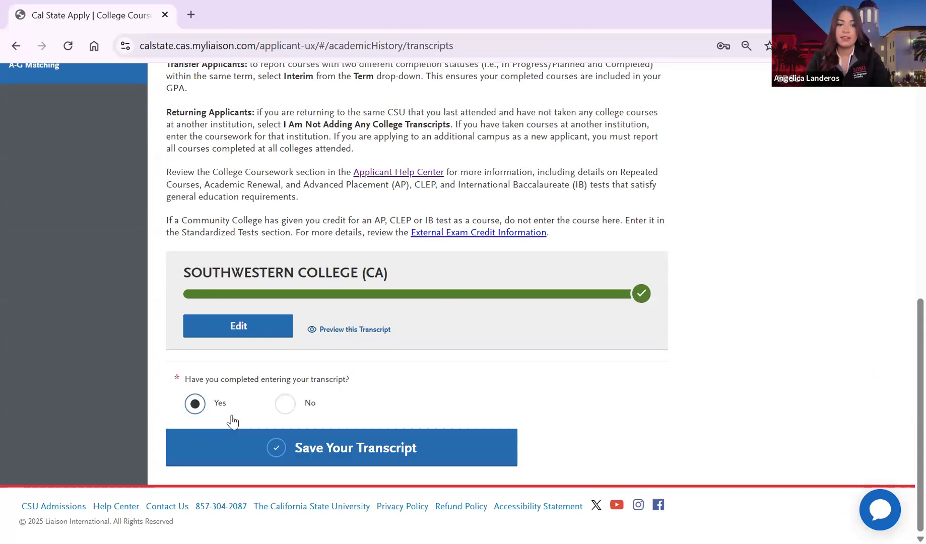
click(311, 447)
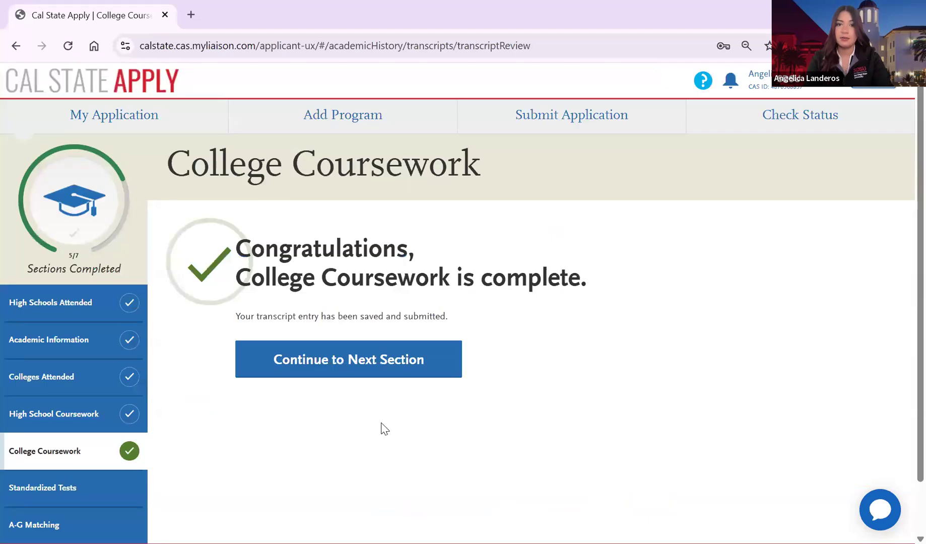
Go to the A-G Matching section, go through its subject totals and open the A-G courses for updating.
scroll(380, 428, down, 1)
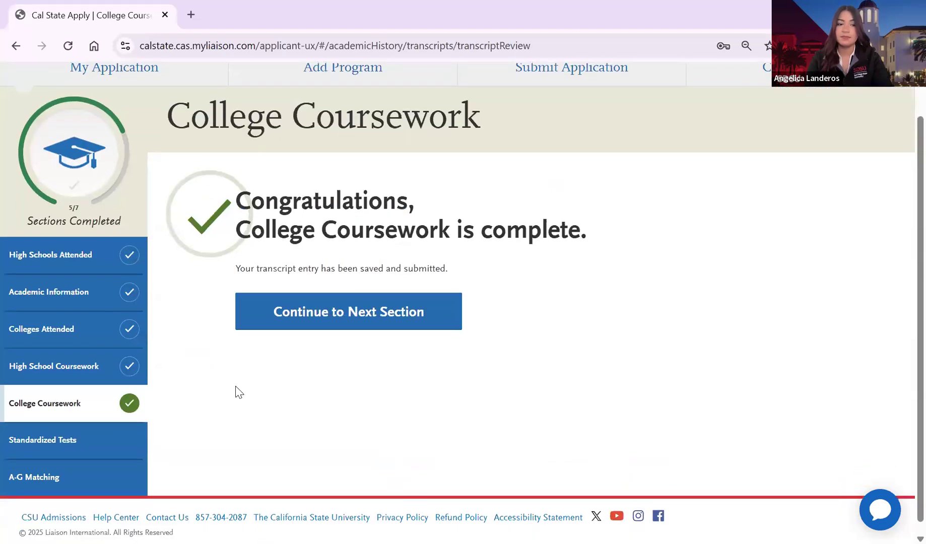
click(90, 474)
scroll(400, 333, down, 6)
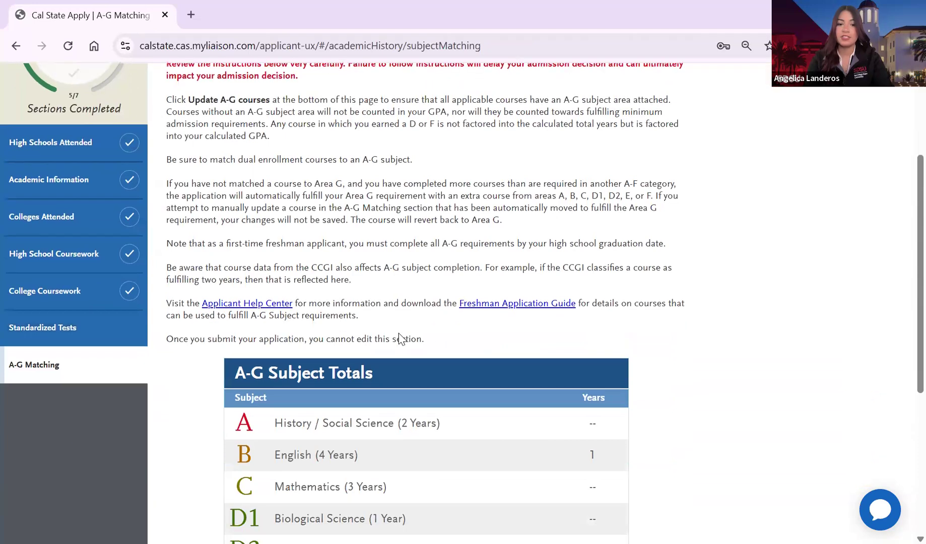
scroll(400, 333, down, 1)
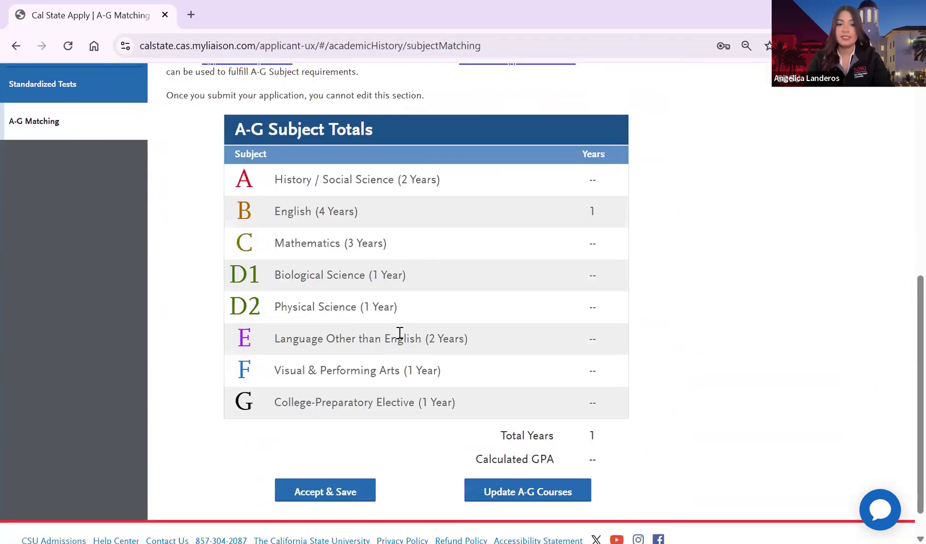
click(533, 491)
Match the Southwestern College course Elementary Statistics (Fall Term) to A-G subject C, Mathematics.
scroll(534, 493, down, 3)
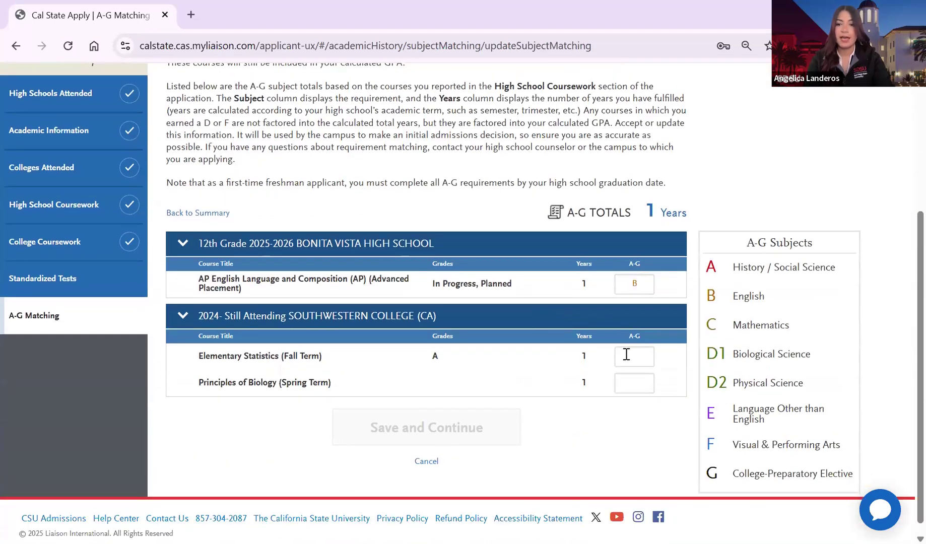
click(627, 355)
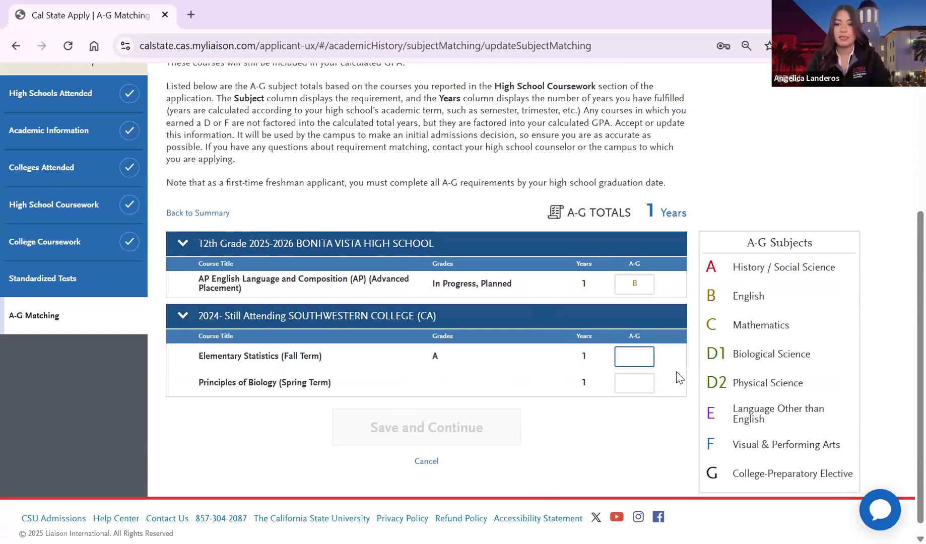
text(C)
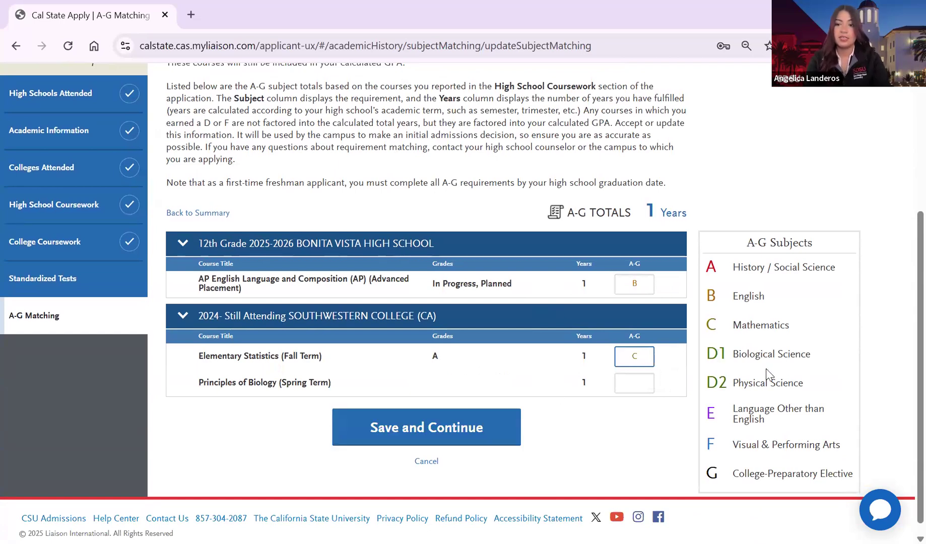
Match the Southwestern College course Principles of Biology (Spring Term) to A-G subject D1, Biological Science, and save the matching.
click(643, 386)
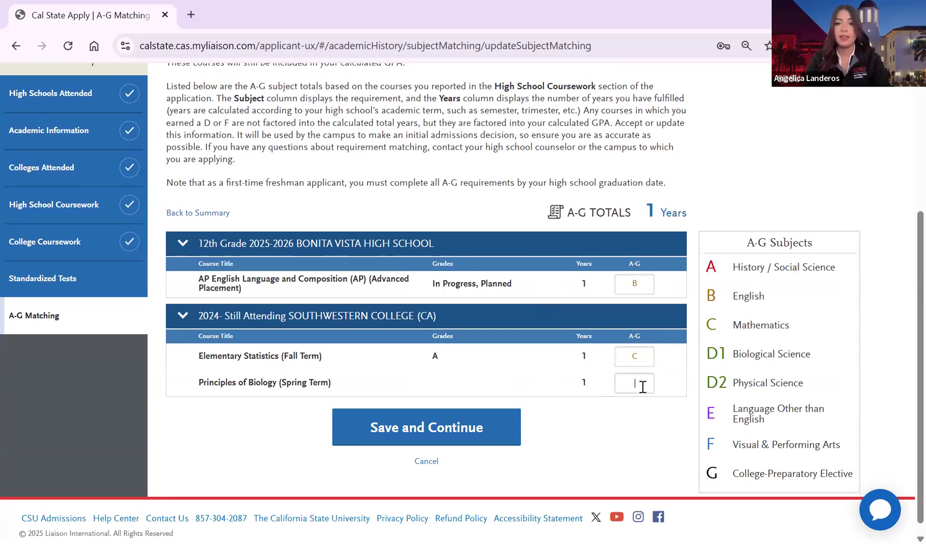
text(D1)
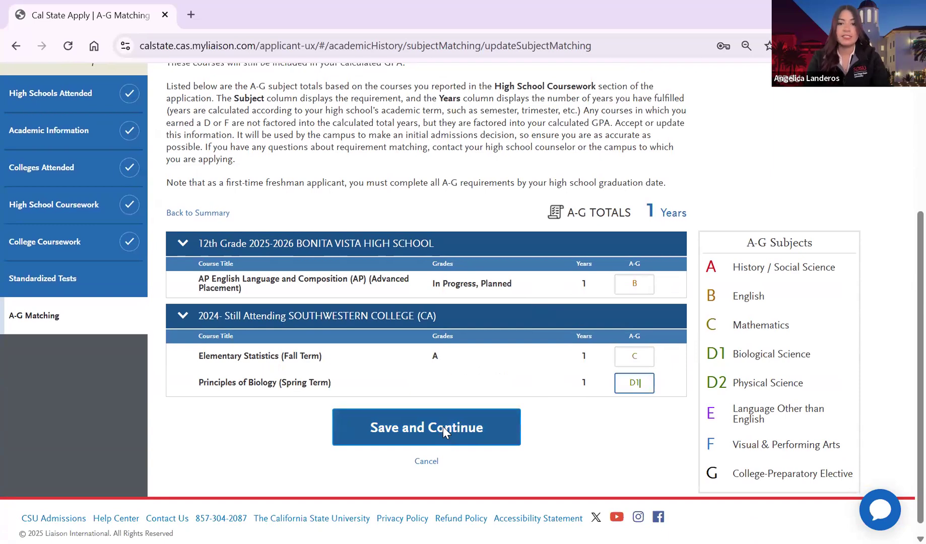
click(443, 427)
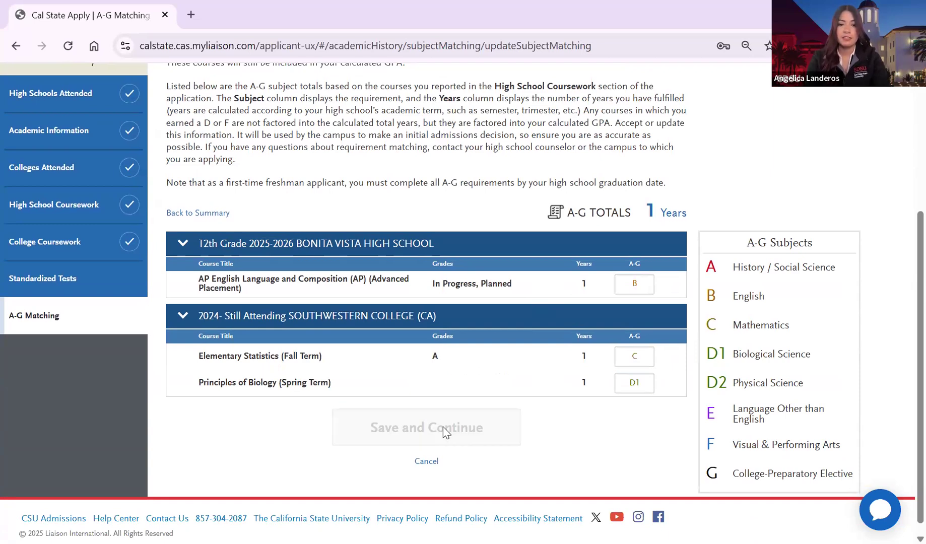
click(451, 240)
Review the years credited to each subject in the A-G Subject Totals summary.
scroll(473, 316, down, 7)
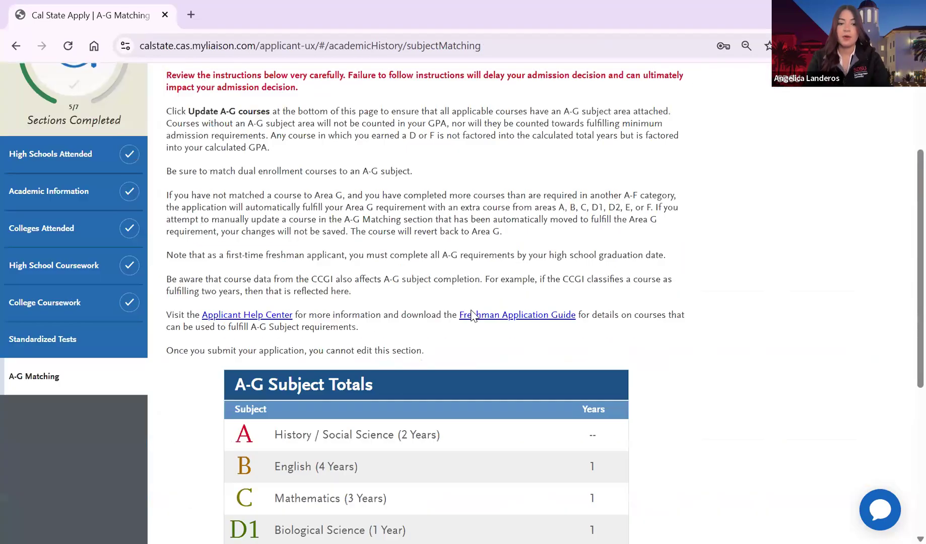
scroll(474, 316, down, 1)
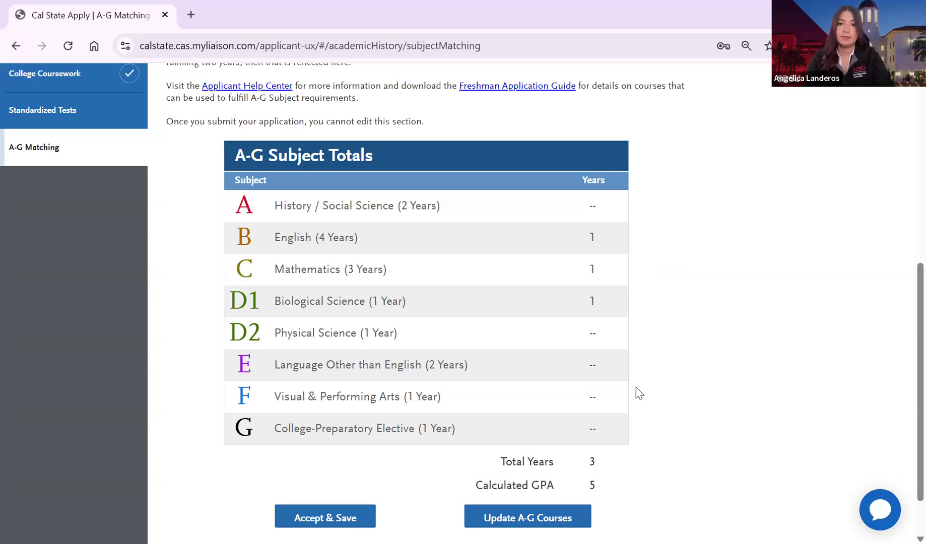
scroll(639, 394, up, 1)
scroll(639, 394, up, 2)
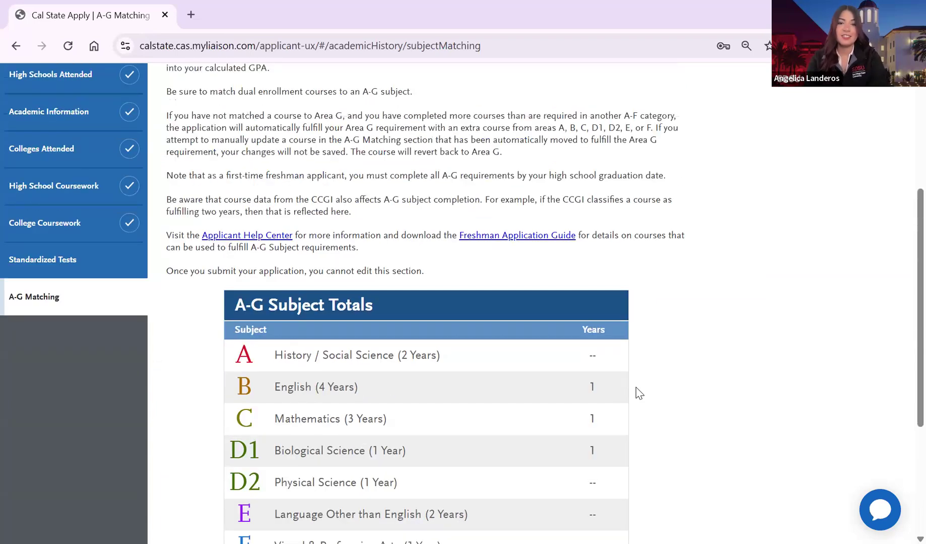